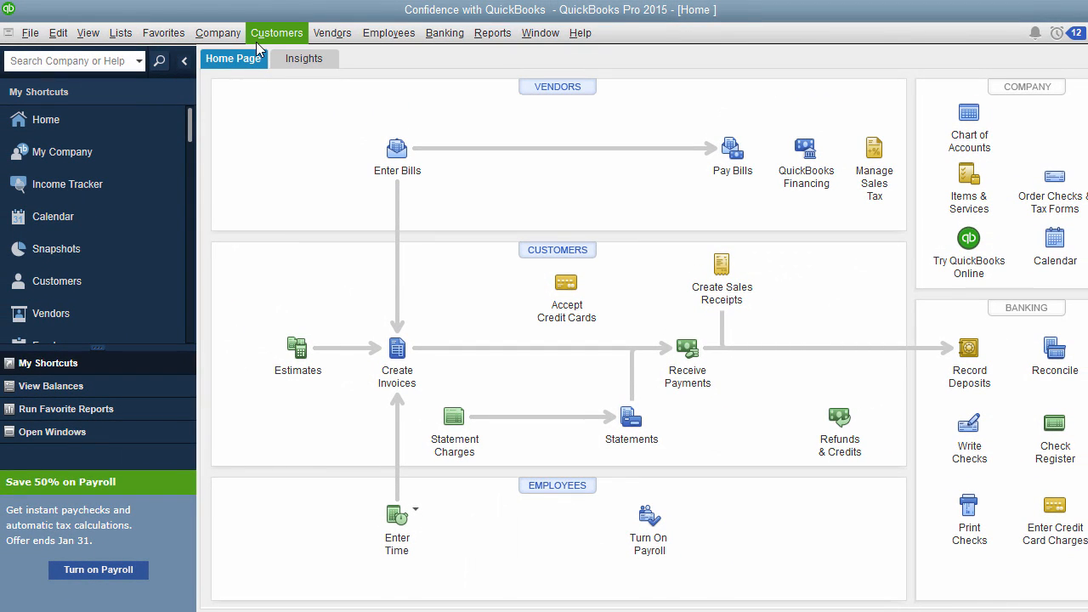
- Open the Vendor Center and start a new vendor named Pretty and Pink LLC
left_click(558, 89)
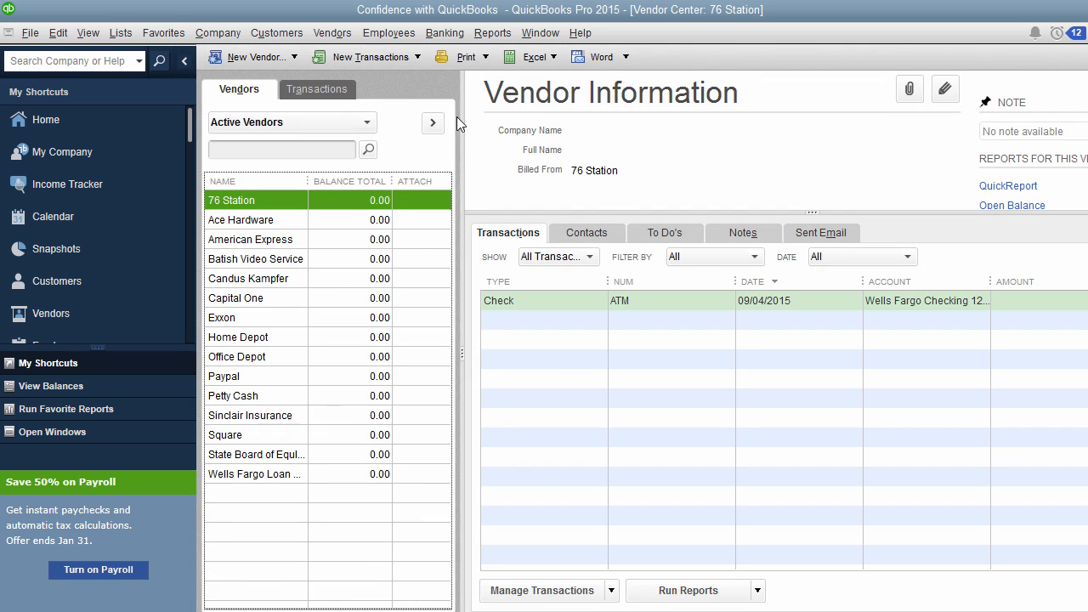
left_click(284, 63)
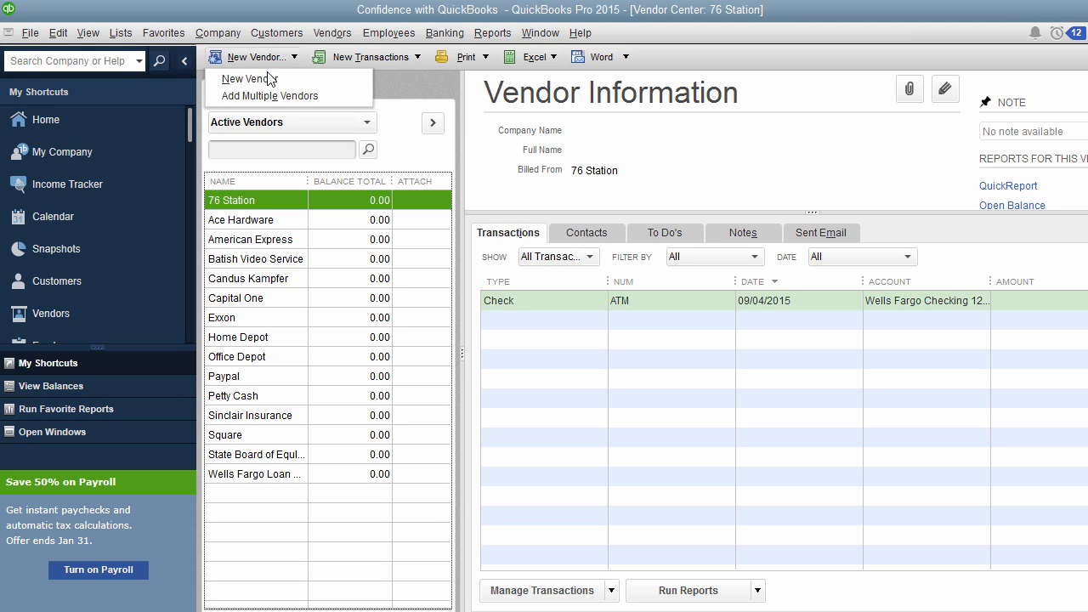
left_click(253, 77)
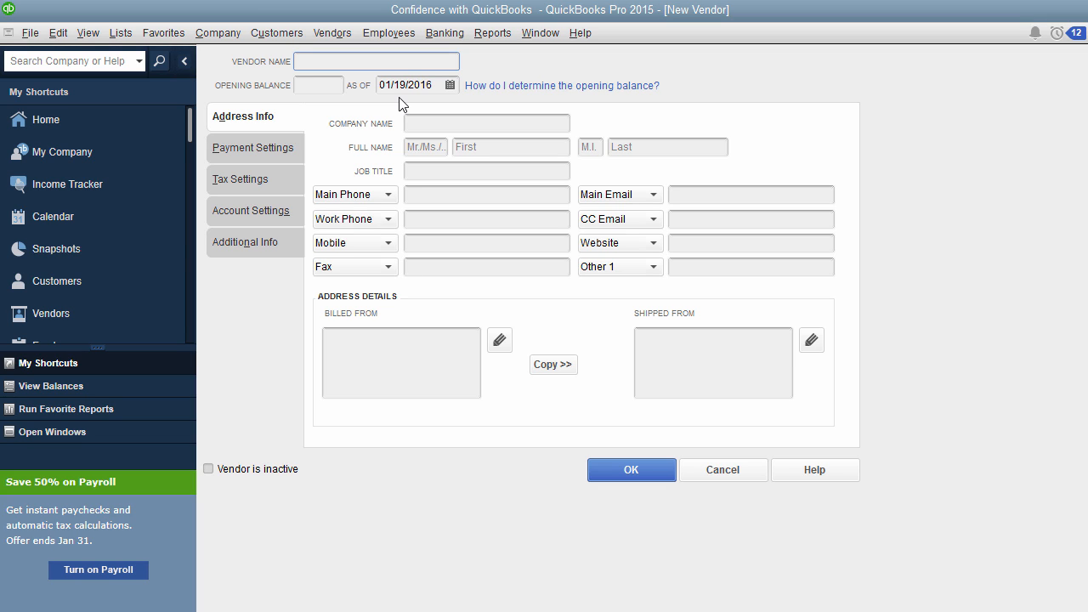
type("Pretty and Pink LLC")
- Copy the vendor name Pretty and Pink LLC into the company name field
left_click(477, 124)
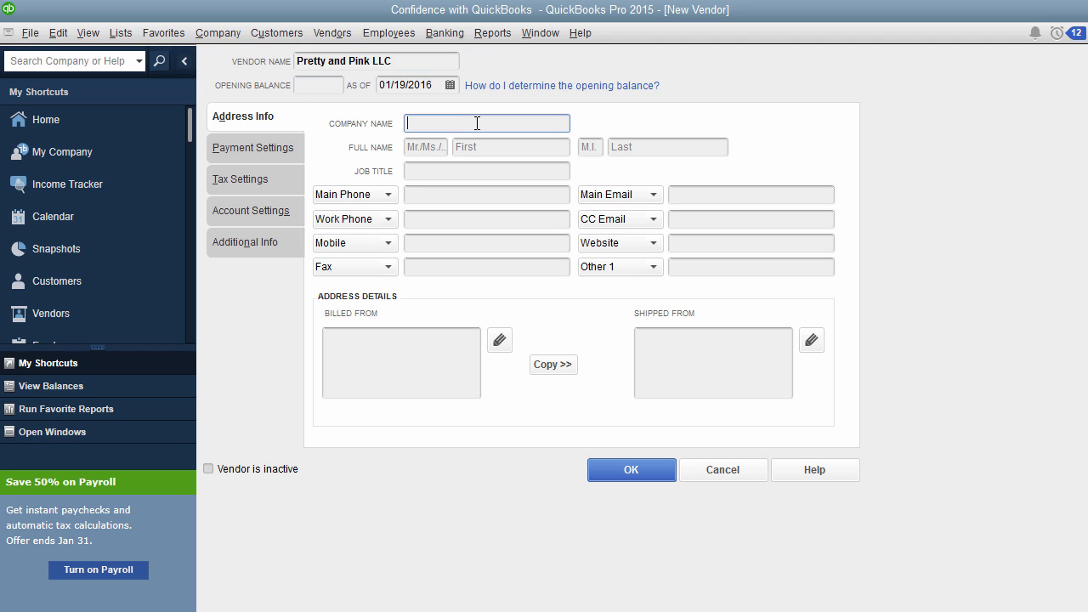
left_click(415, 65)
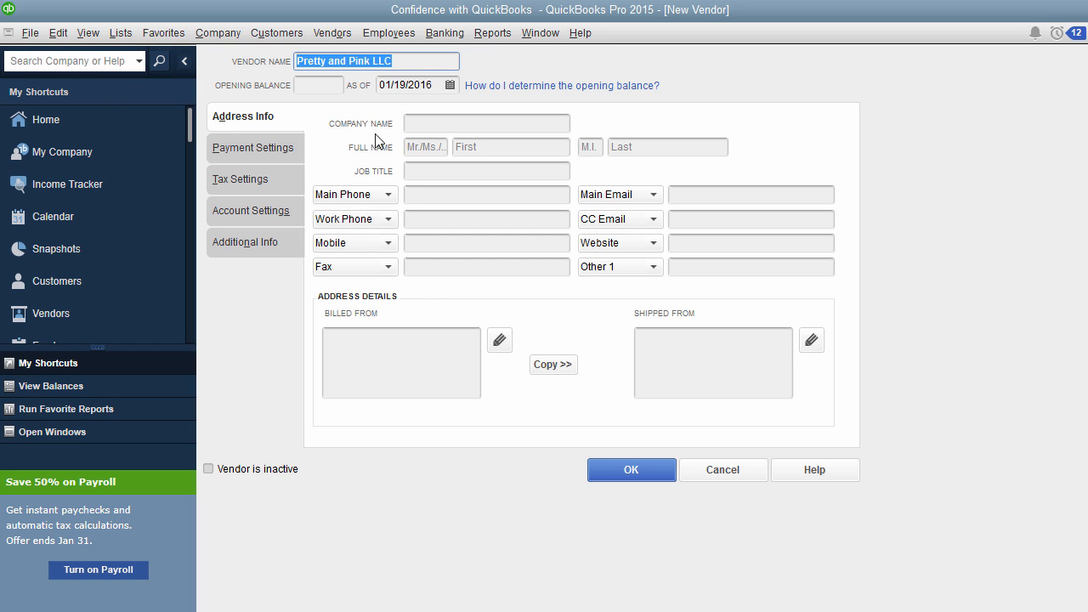
left_click(438, 122)
type("Pretty and Pink LLC")
left_click(459, 170)
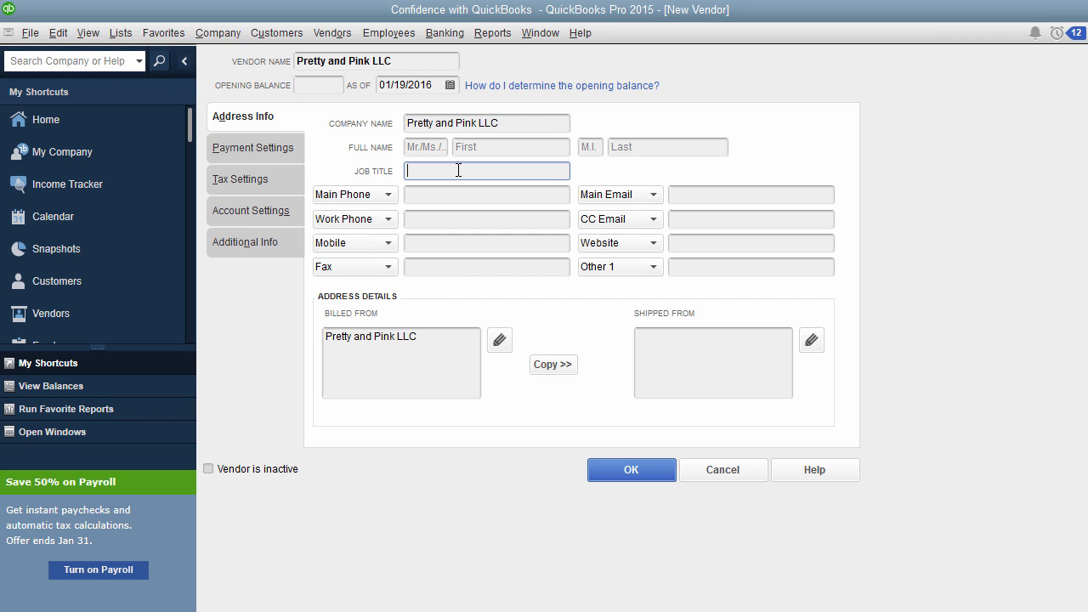
- Enter the vendor contact's first and last name in their separate full-name fields
left_click(499, 146)
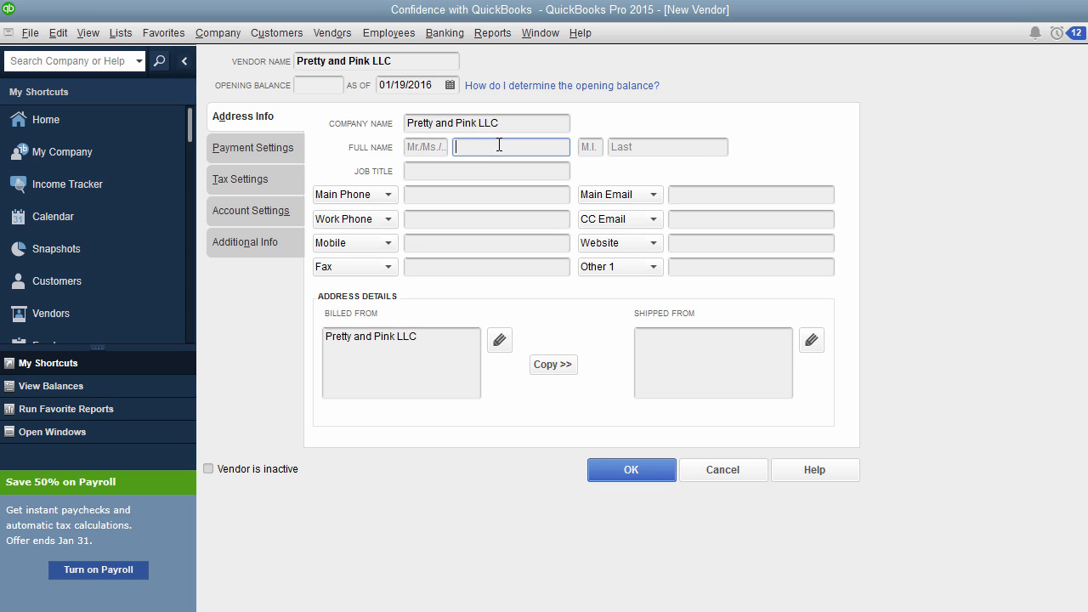
left_click_drag(534, 151, 495, 151)
key("ctrl+x")
left_click(686, 146)
key("ctrl+v")
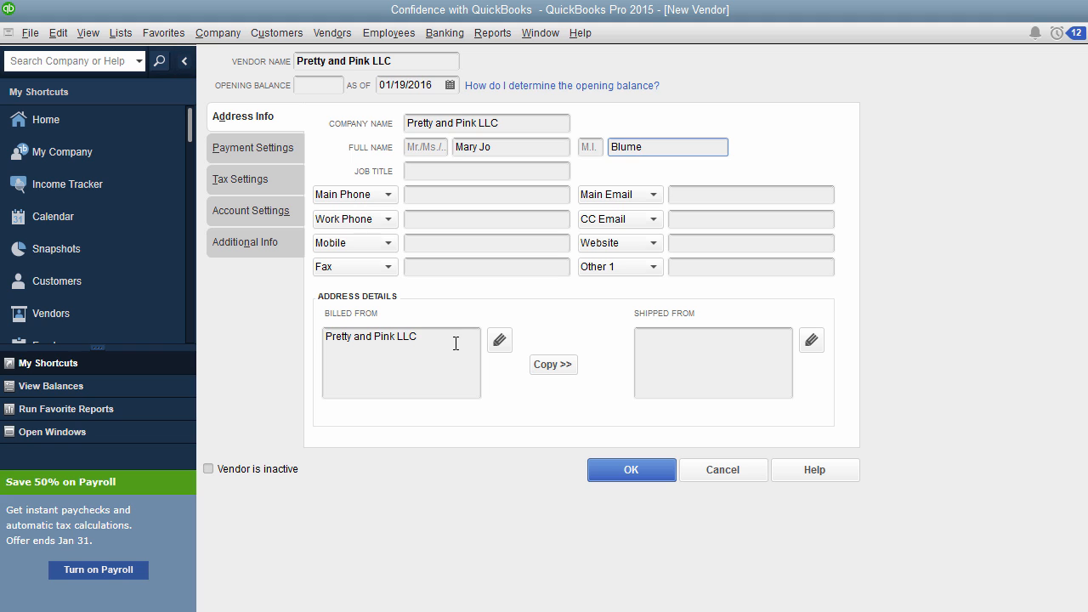
left_click(454, 340)
left_click(398, 341)
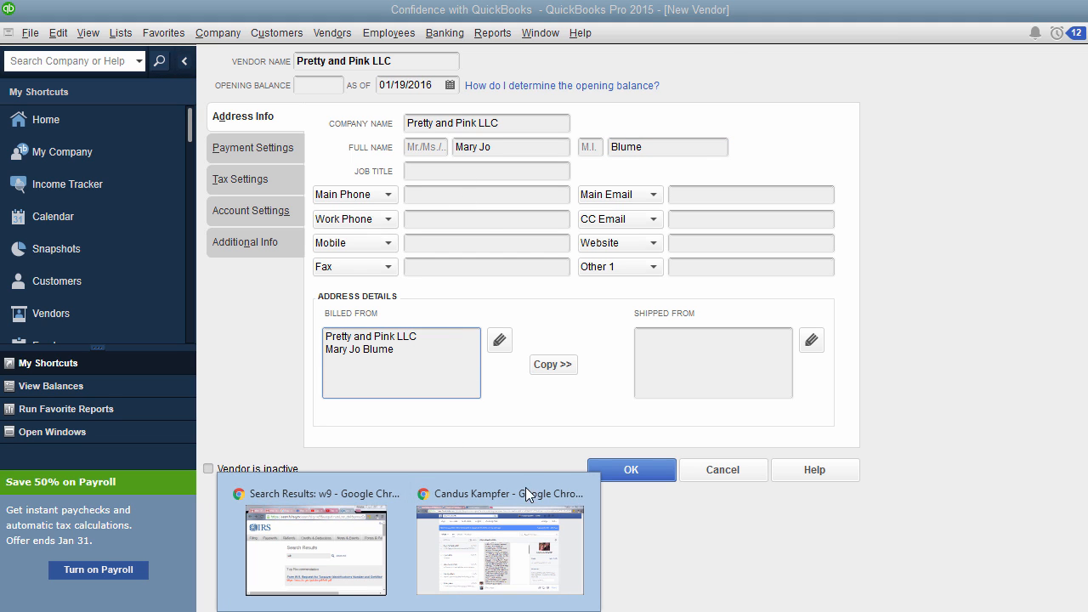
- Switch to the IRS W-9 form in Chrome and enter Pretty and Pink LLC as the name on line 1
left_click(511, 511)
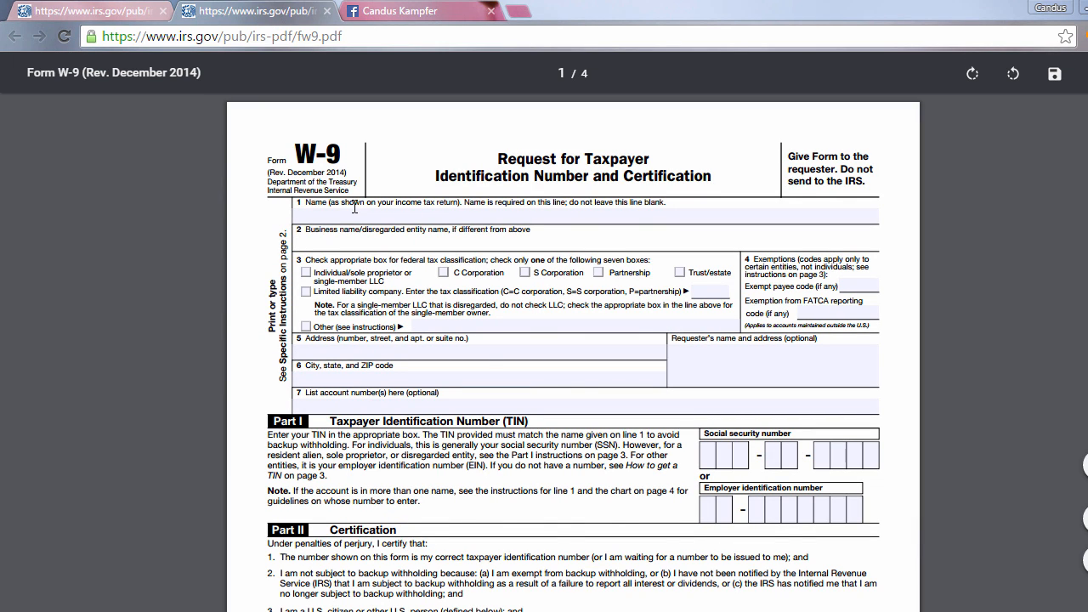
left_click(322, 214)
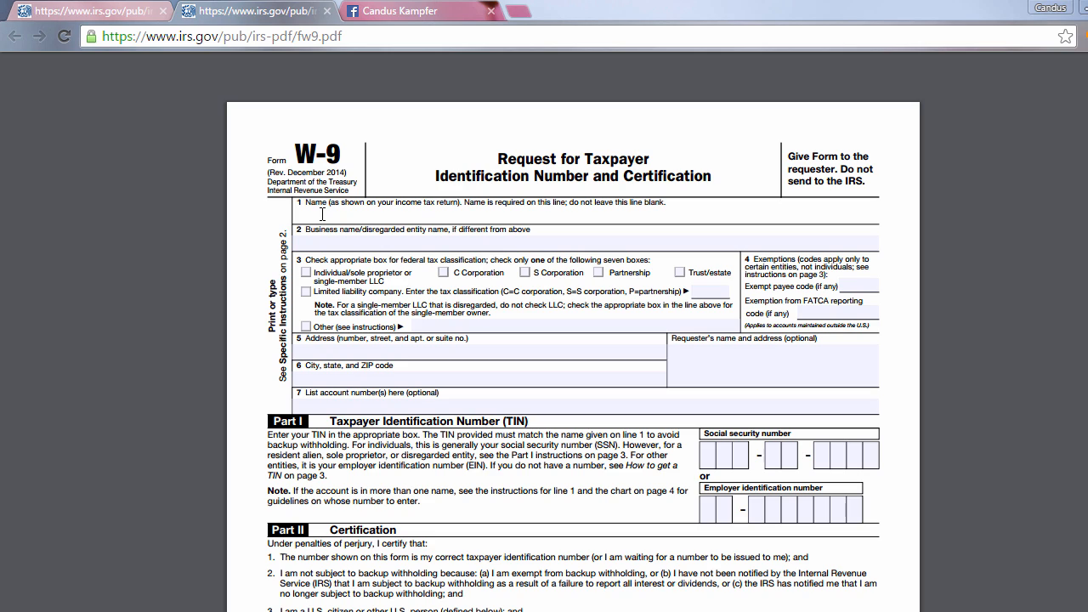
type("Ear")
key("BackSpace")
key("BackSpace")
key("BackSpace")
type("Pretty")
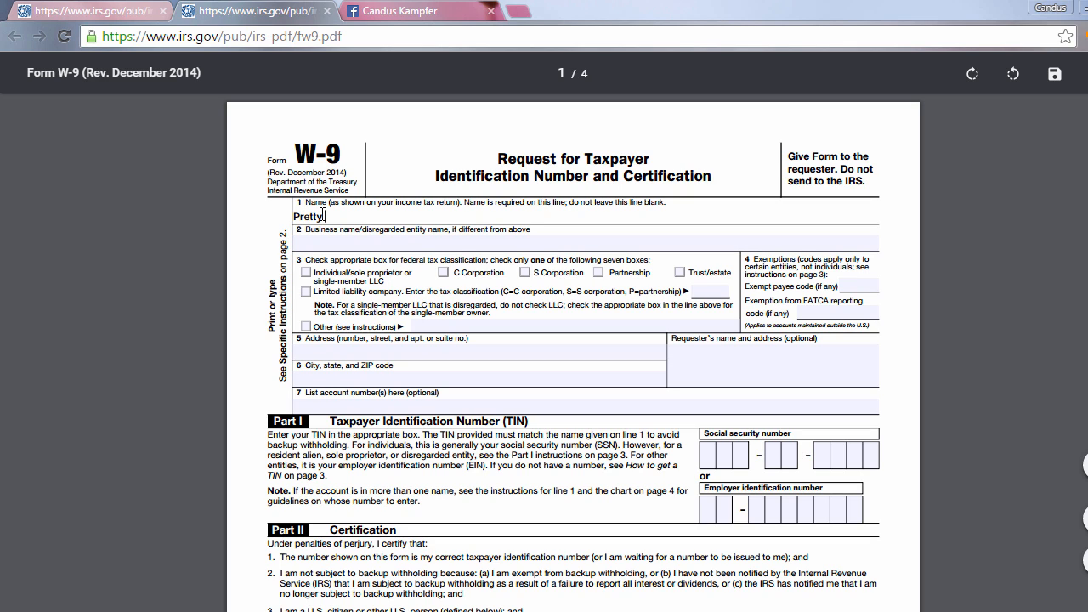
type(" and Pink LLC")
left_click(335, 238)
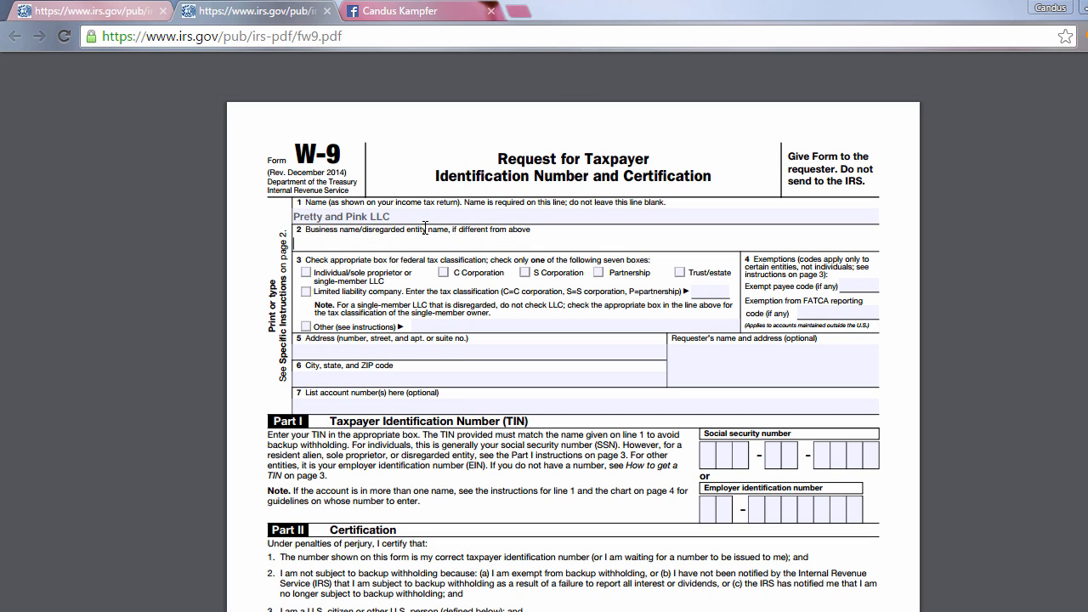
- Try classifying the W-9 taxpayer as a limited liability company with tax classification S
left_click(305, 271)
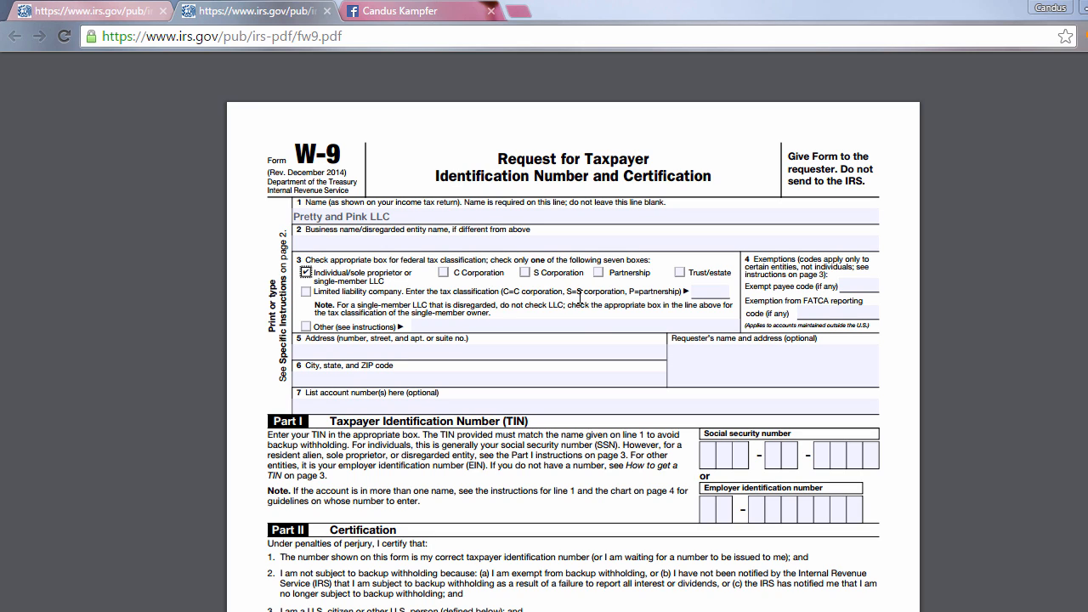
left_click(305, 292)
left_click(697, 291)
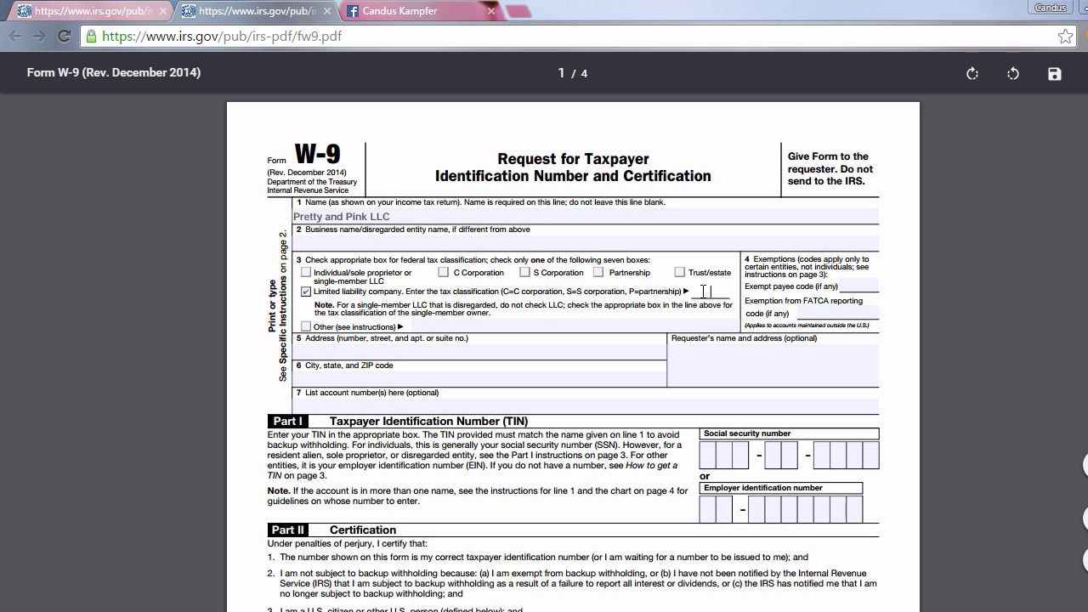
type("S")
- Set the federal tax classification to Individual/sole proprietor or single-member LLC only, and clear the LLC classification code
left_click(306, 291)
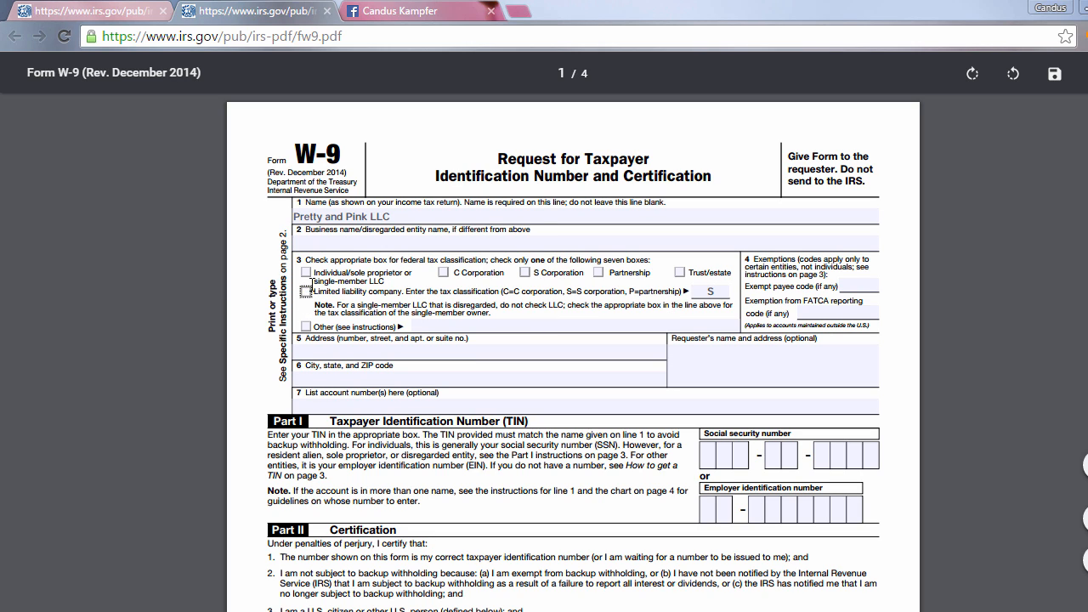
left_click(306, 272)
left_click(711, 293)
key("BackSpace")
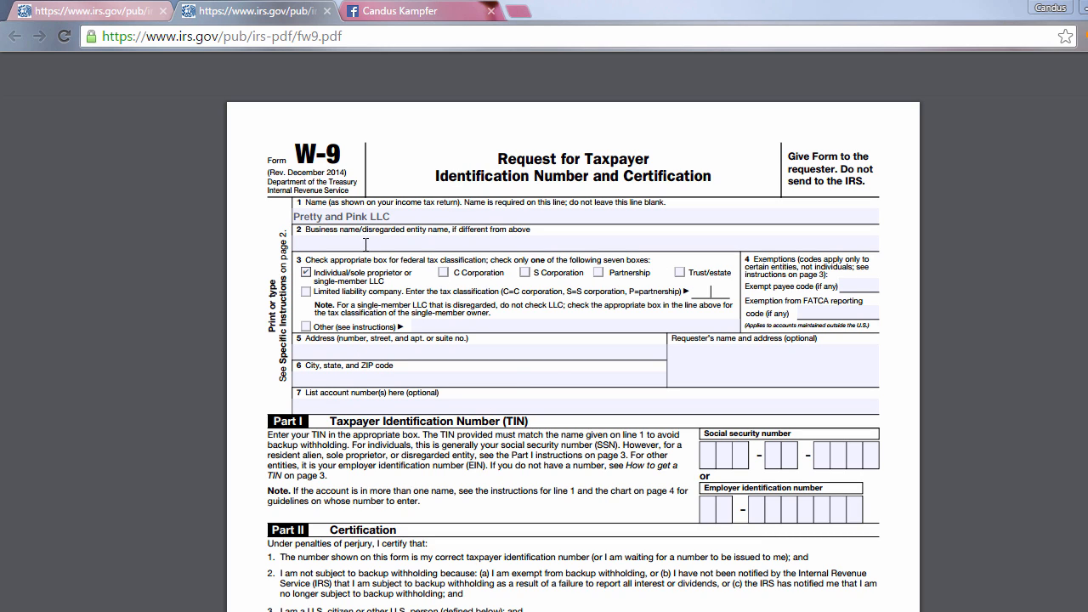
- Enter the vendor's street address on line 5 of the W-9
left_click(398, 354)
type("1234 Maoin")
key("BackSpace")
key("BackSpace")
key("BackSpace")
key("BackSpace")
type("in Street")
- Enter the vendor's city, state and ZIP code on line 6 of the W-9
key("Tab")
type("Sacramento,")
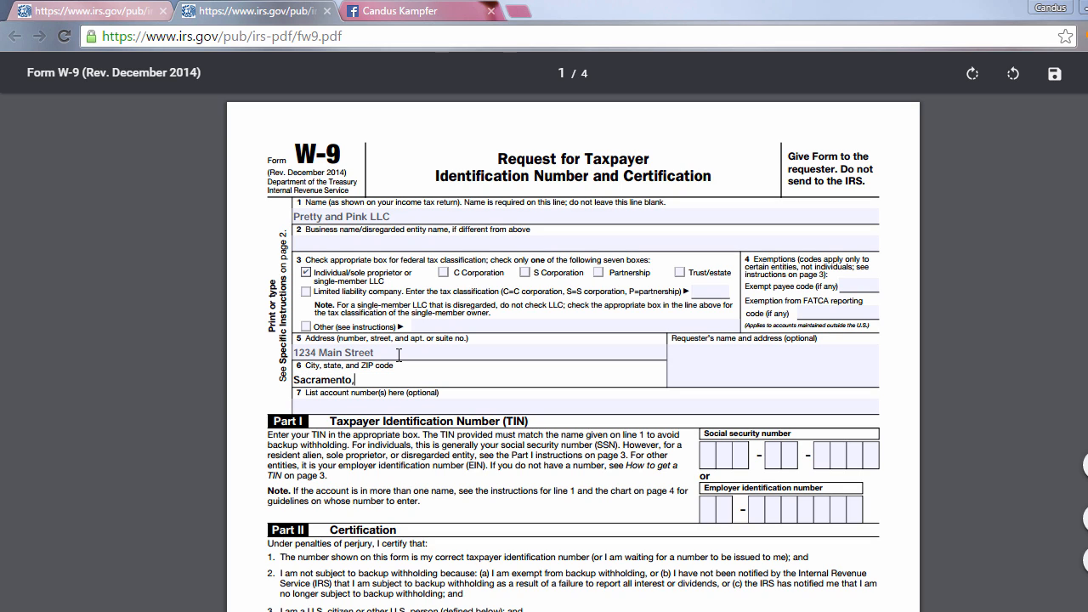
key("BackSpace")
type(", CA 960")
type("99")
key("BackSpace")
key("BackSpace")
type("96")
left_click(444, 406)
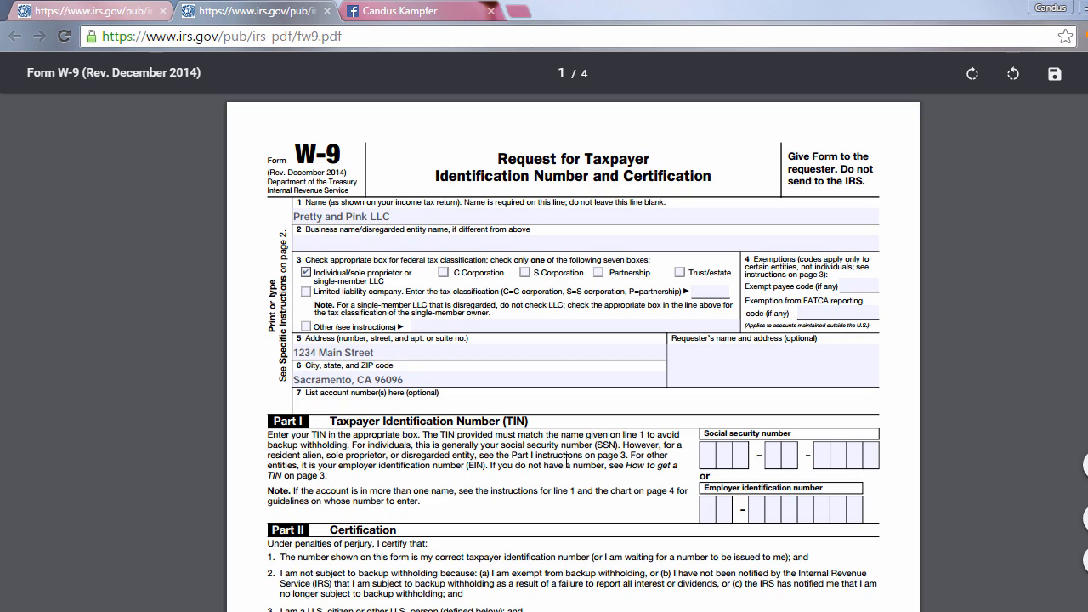
left_click(735, 460)
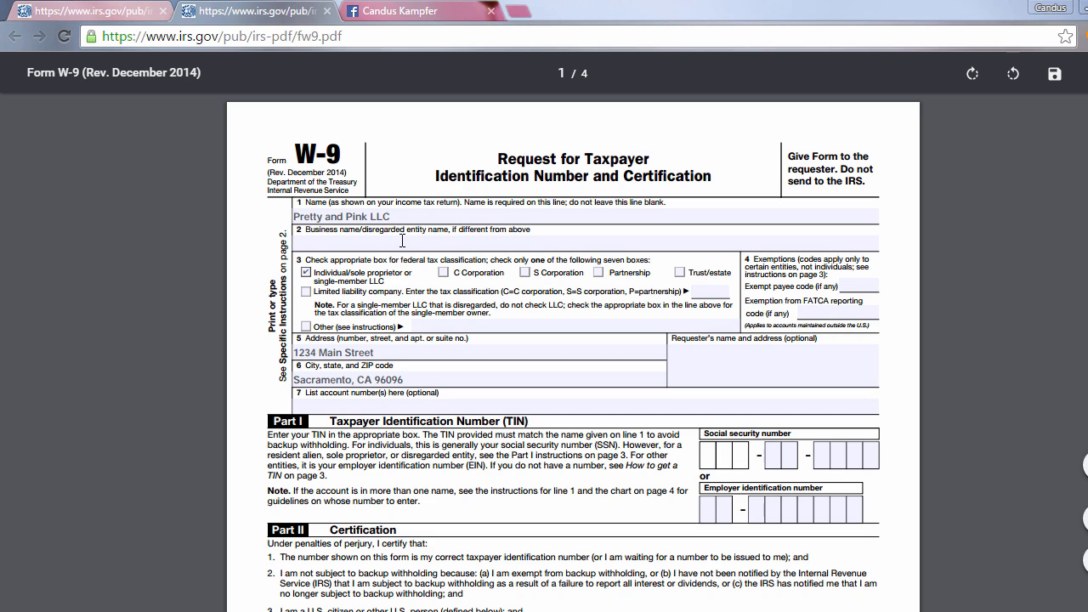
- Replace the business name on line 1 of the W-9 with the contact's full name
left_click(398, 215)
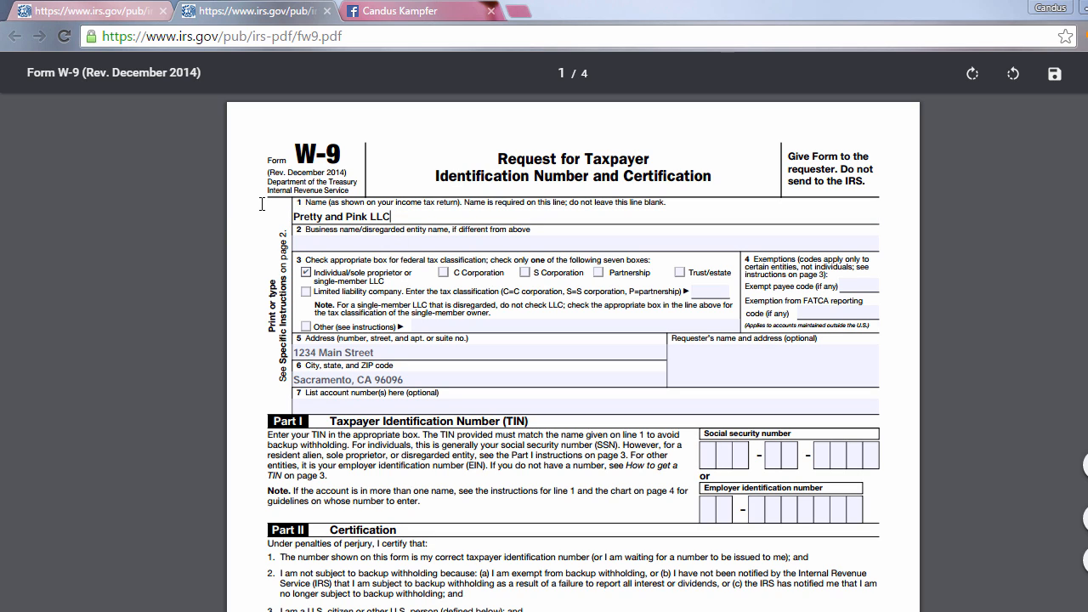
left_click_drag(393, 213, 307, 202)
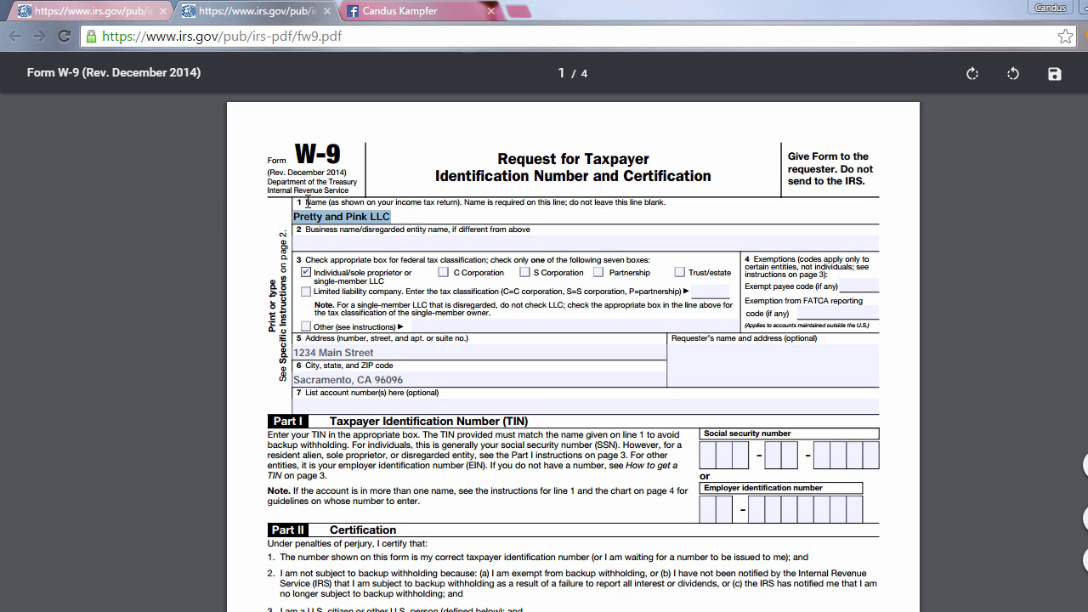
key("BackSpace")
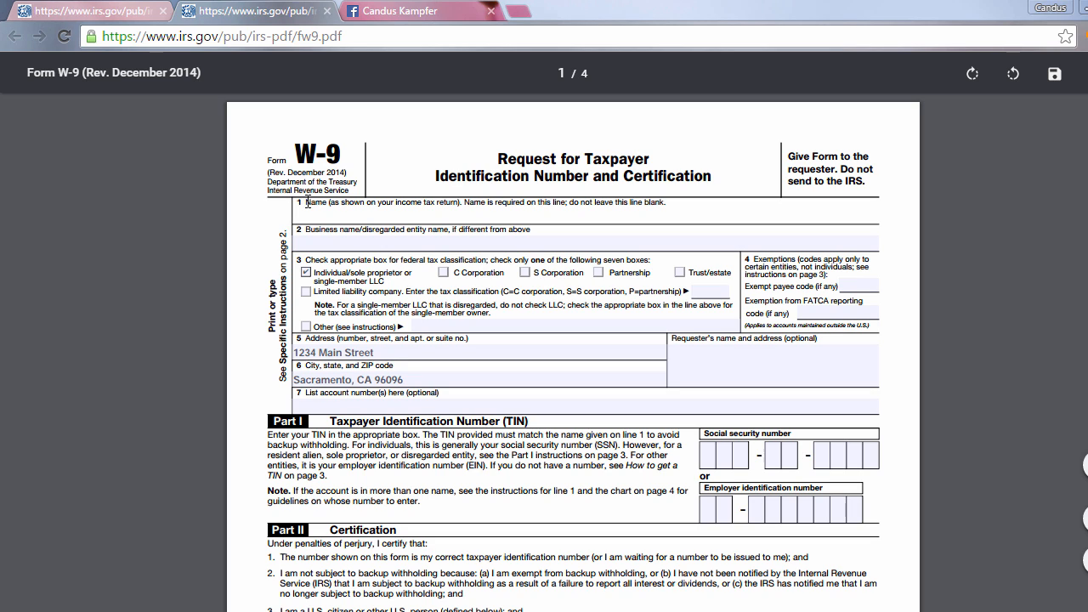
- Fill in all three parts of the social security number in Part I
left_click(723, 460)
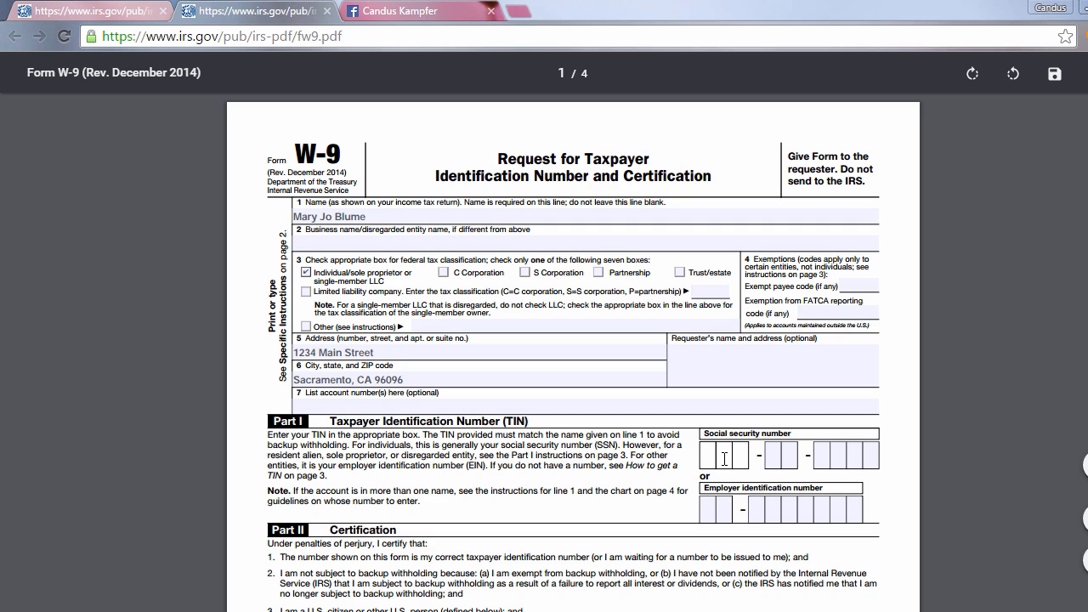
type("123")
left_click(787, 460)
type("45")
left_click(844, 458)
type("6789")
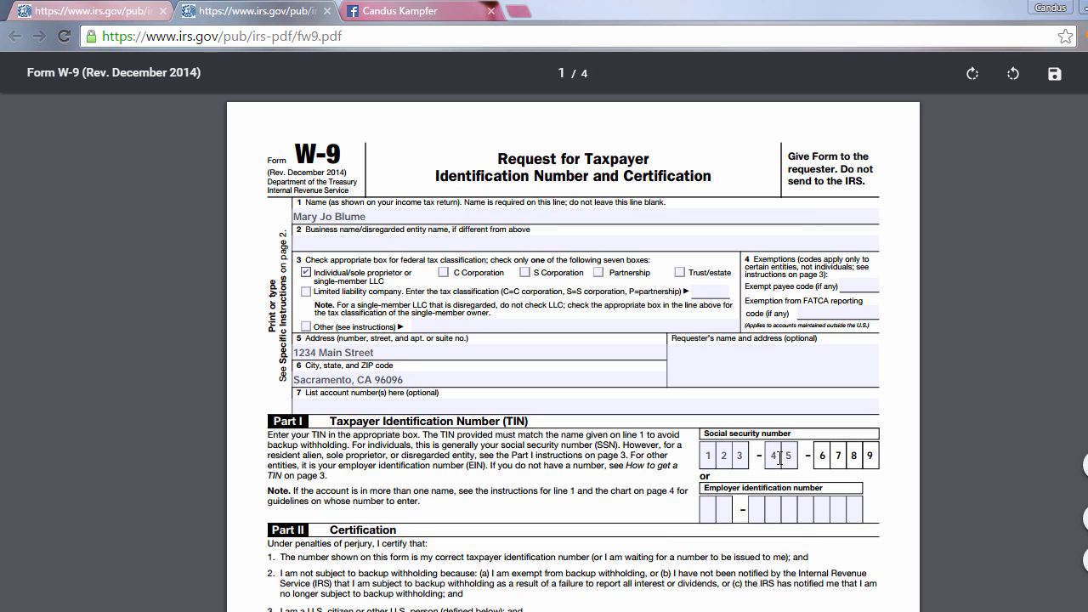
- Replace the individual's name on line 1 of the W-9 with Pretty and Pink LLC
left_click(397, 220)
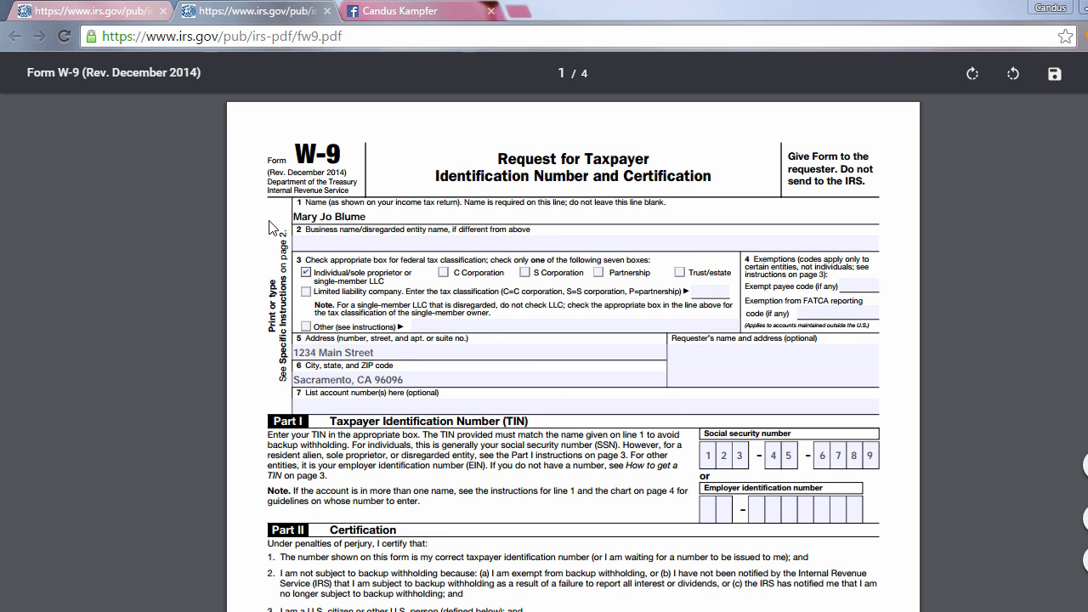
key("BackSpace")
key("BackSpace")
key("BackSpace")
key("BackSpace")
key("BackSpace")
key("BackSpace")
key("BackSpace")
key("BackSpace")
key("BackSpace")
key("BackSpace")
key("BackSpace")
key("BackSpace")
key("BackSpace")
type("pRE")
key("BackSpace")
key("BackSpace")
type("Pretty an dPi")
key("BackSpace")
key("BackSpace")
key("BackSpace")
key("BackSpace")
type("d Pink")
- Enter "dba" followed by the contact's full name on line 2, the business name line
left_click(379, 237)
type("dba ")
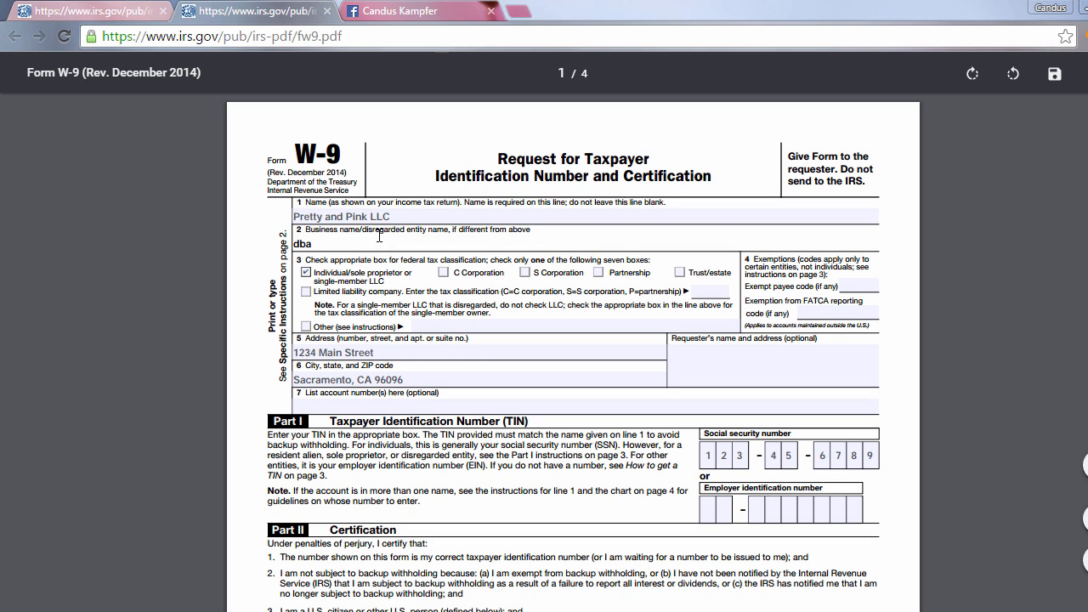
- Clear all the digits from the social security number in Part I
left_click(704, 451)
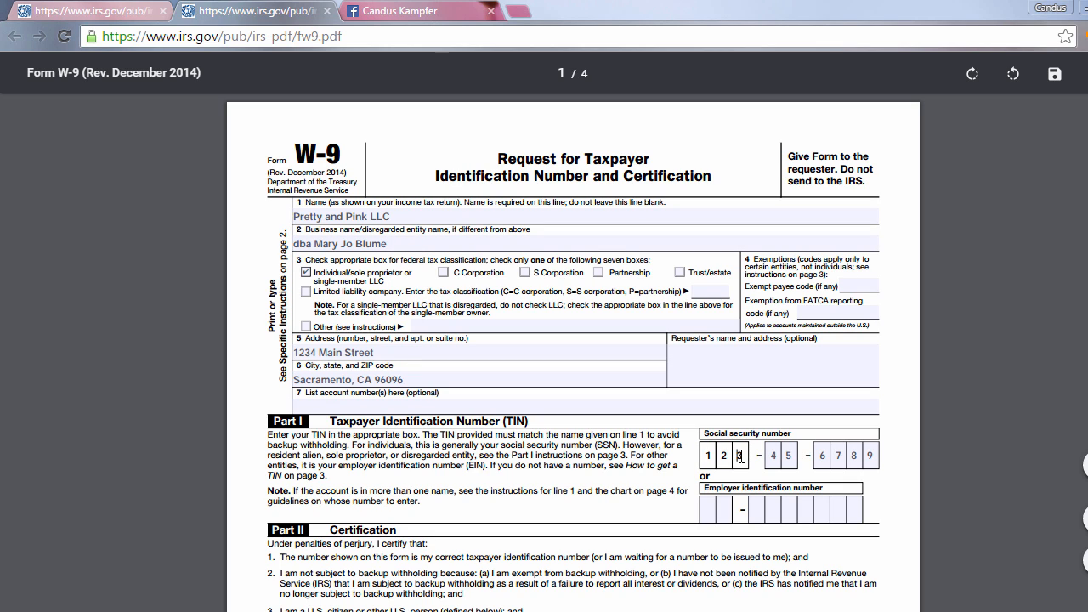
key("BackSpace")
key("BackSpace")
key("BackSpace")
left_click(799, 455)
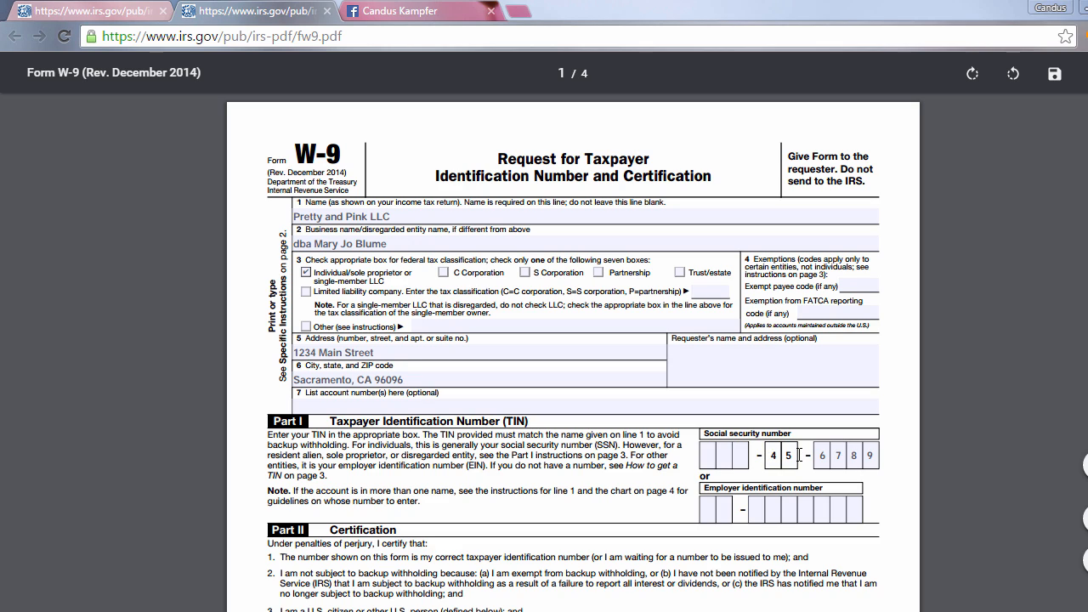
key("Delete")
key("Delete")
left_click(815, 455)
key("Delete")
key("Delete")
key("Delete")
key("Delete")
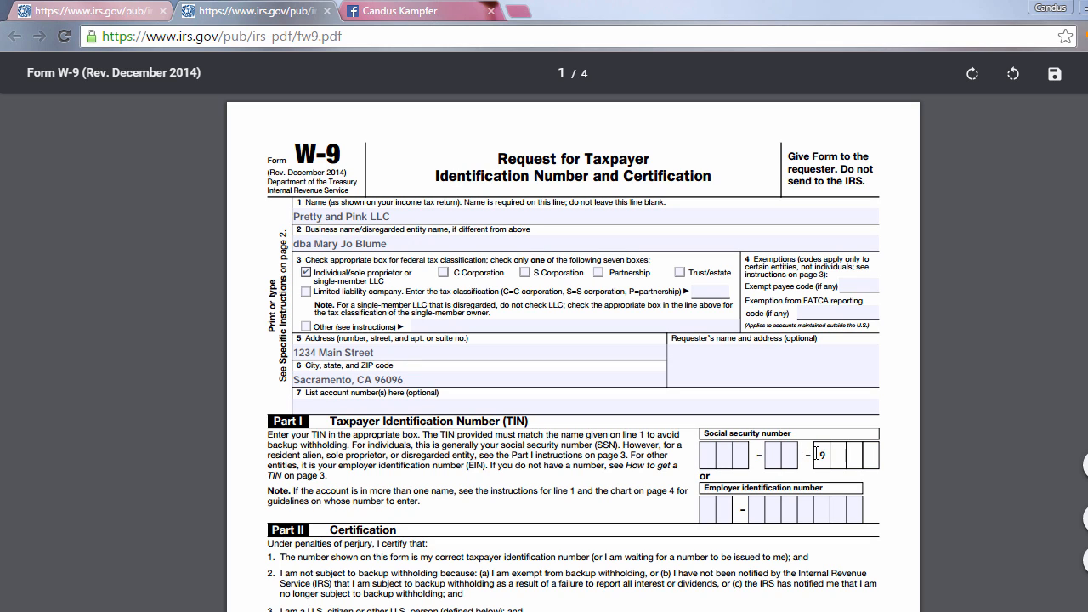
- Fill in both parts of the employer identification number in Part I
left_click(709, 509)
type("12")
left_click(771, 508)
type("3456899")
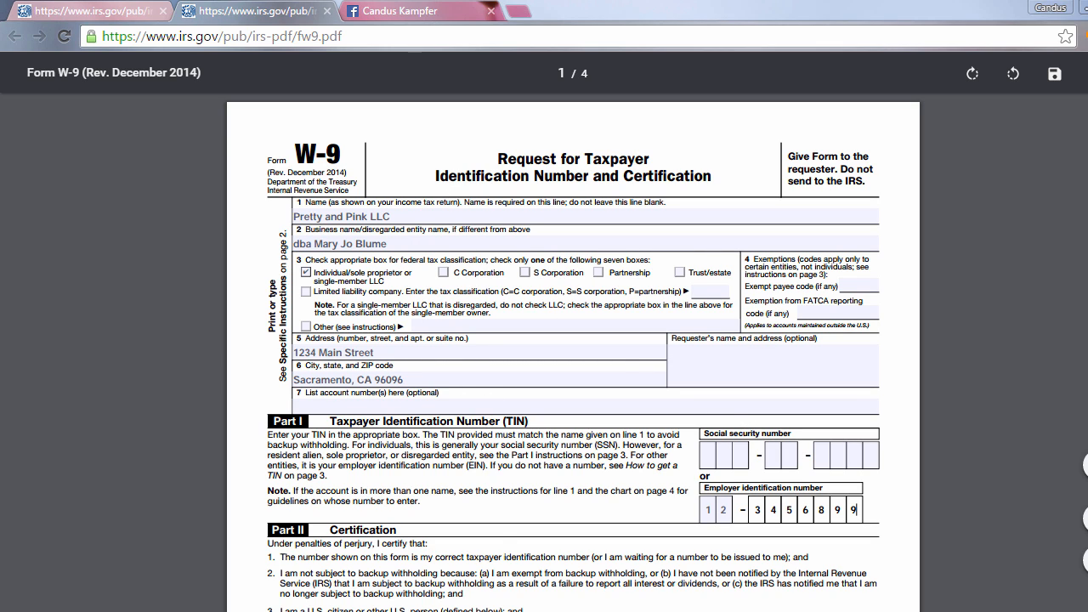
- Switch back to the new vendor in QuickBooks and add "dba" before the contact's name in the Billed From address
mouse_move(695, 611)
left_click(695, 553)
left_click(509, 122)
left_click_drag(509, 122, 393, 107)
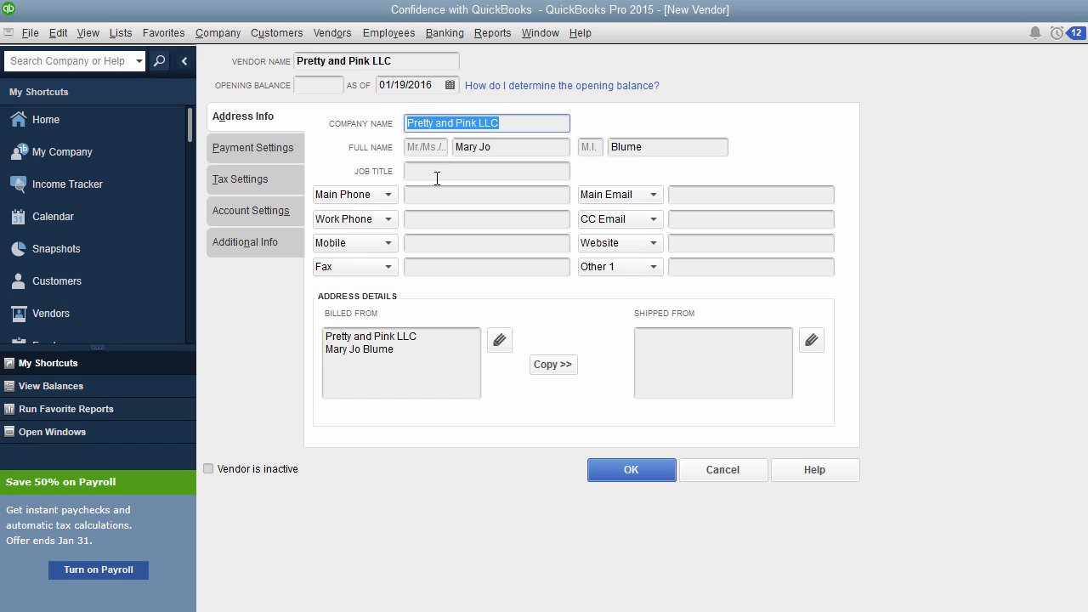
left_click_drag(417, 337, 326, 341)
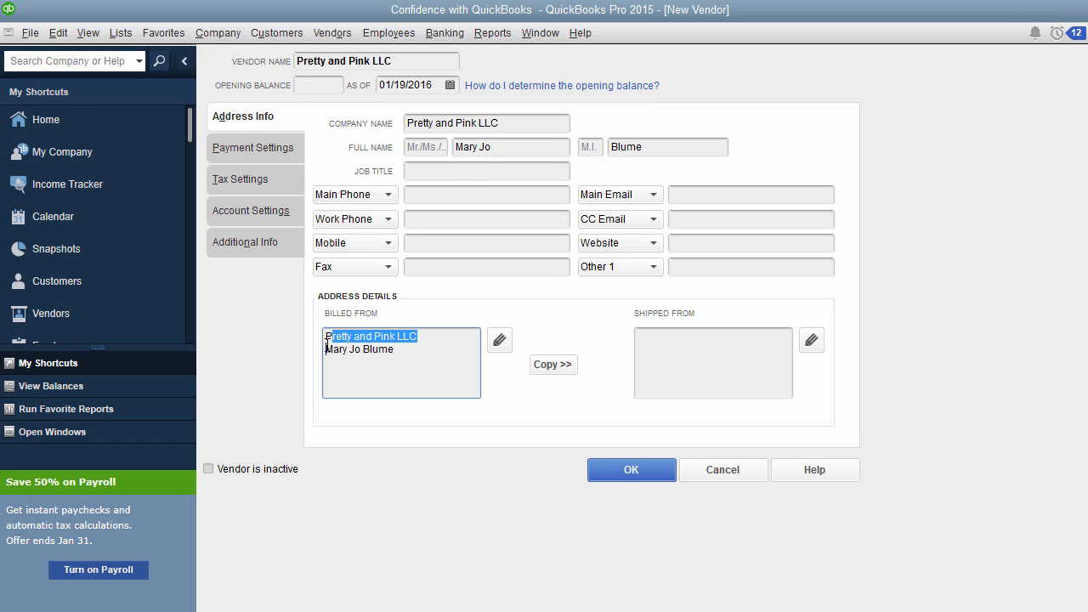
left_click(328, 352)
type("dba")
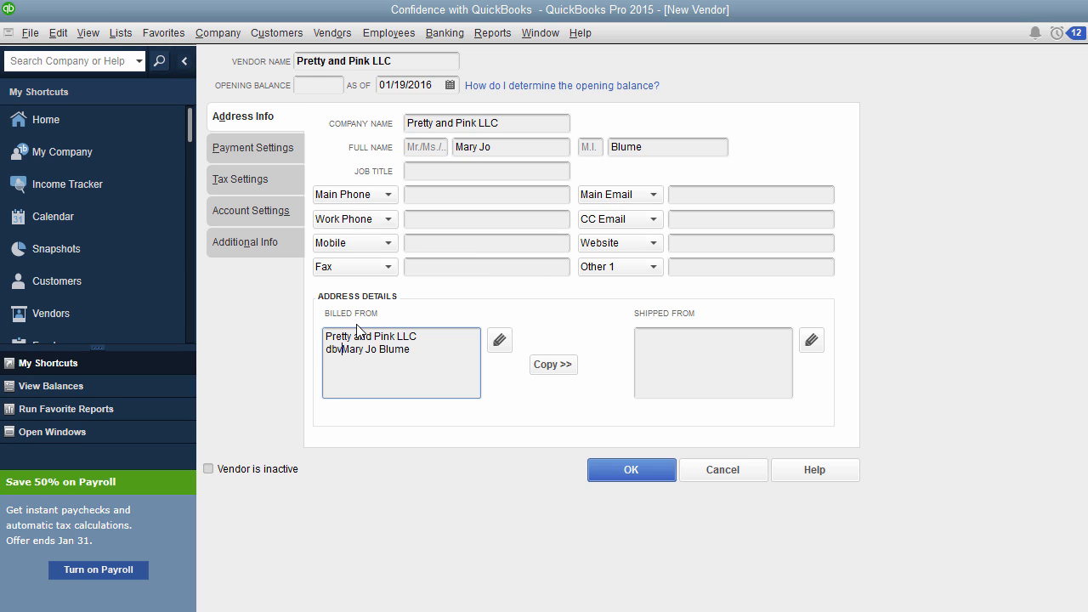
- Transfer the street address and the city, state and ZIP from the W-9 in Chrome to the Billed From address in QuickBooks
left_click(424, 350)
mouse_move(437, 609)
left_click(457, 578)
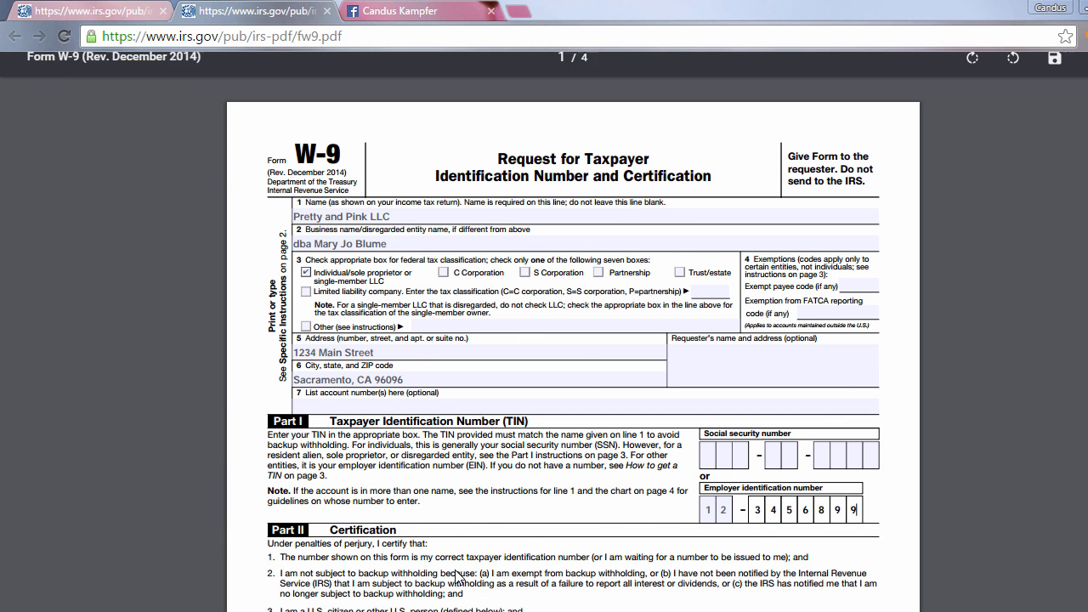
left_click(384, 354)
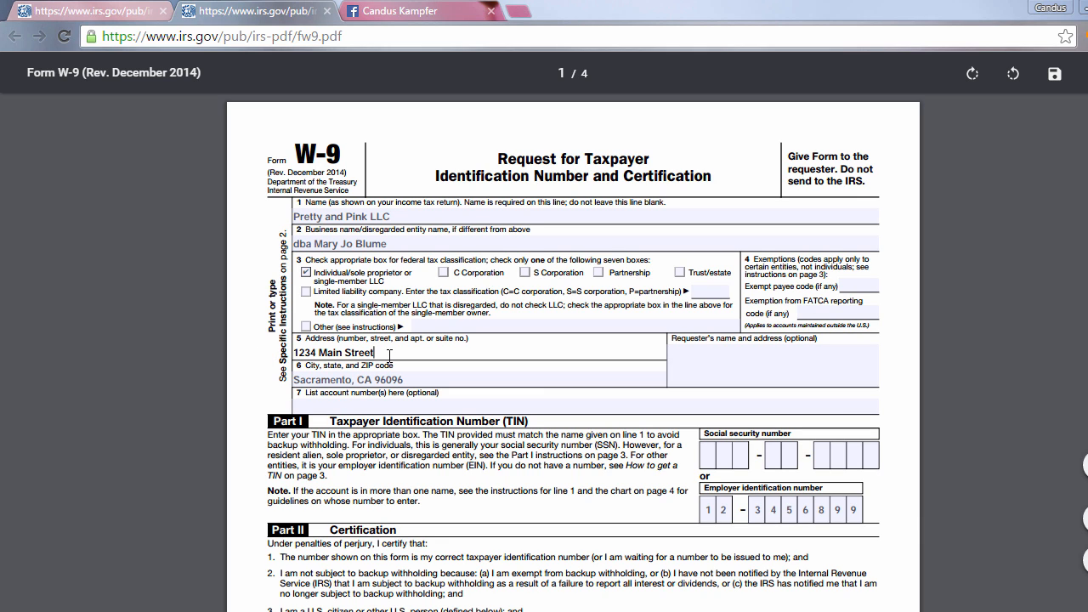
left_click_drag(389, 354, 304, 343)
key("alt+Tab")
type("1234 Main St")
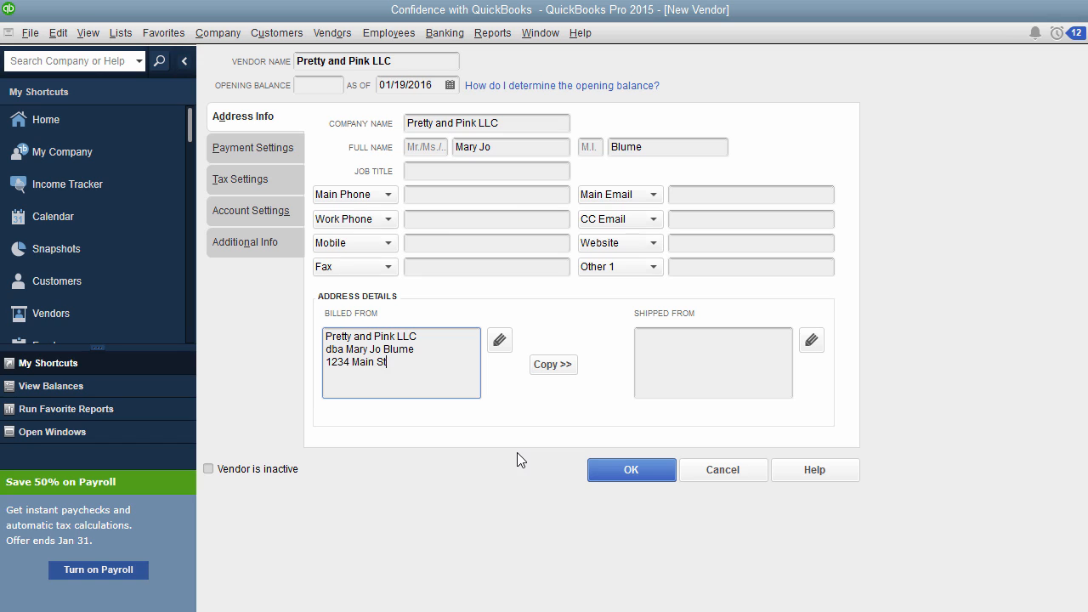
type("reet Sacramento, CA 96096")
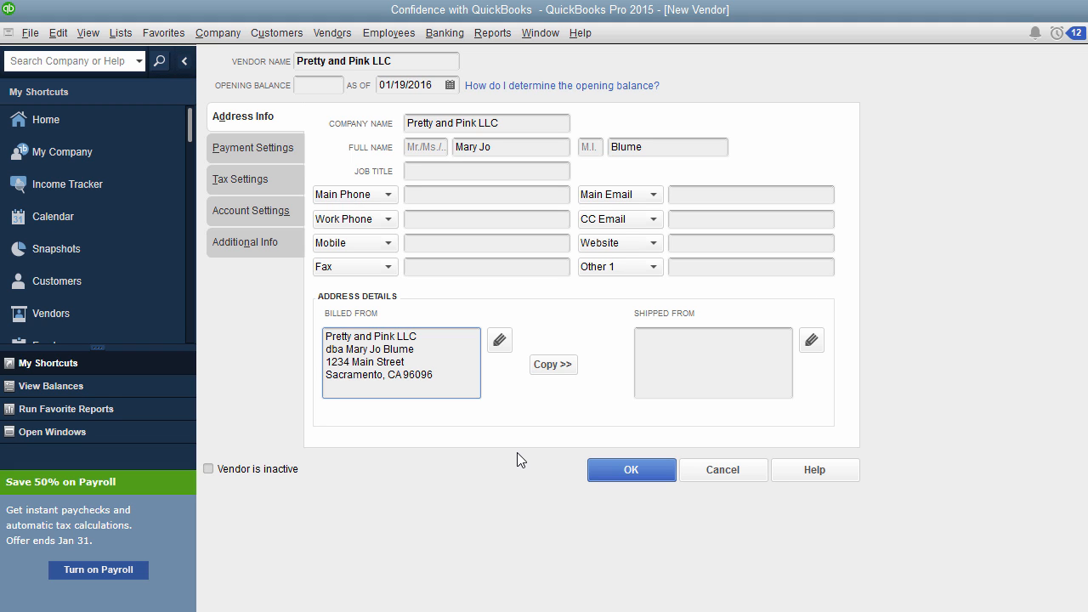
- Copy the Billed From address to Shipped From and enter the vendor's main phone number
left_click(544, 364)
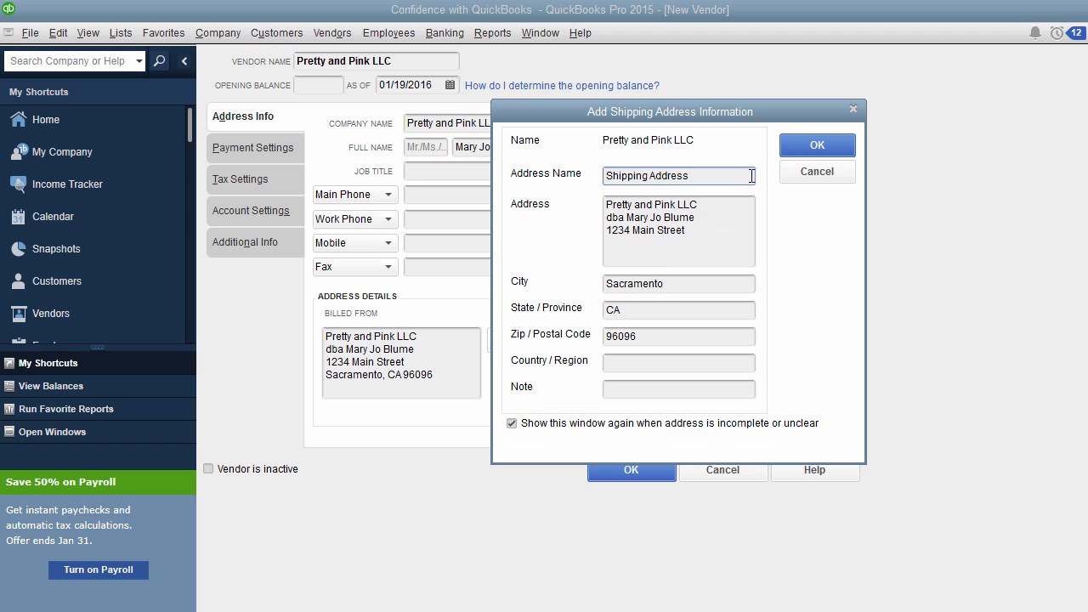
left_click(816, 146)
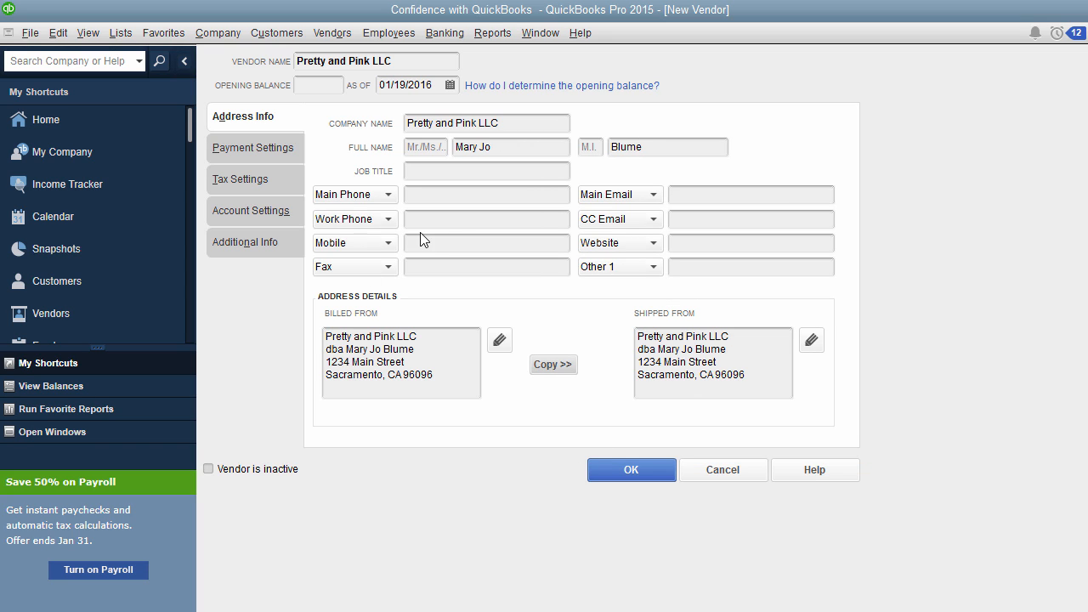
left_click(426, 201)
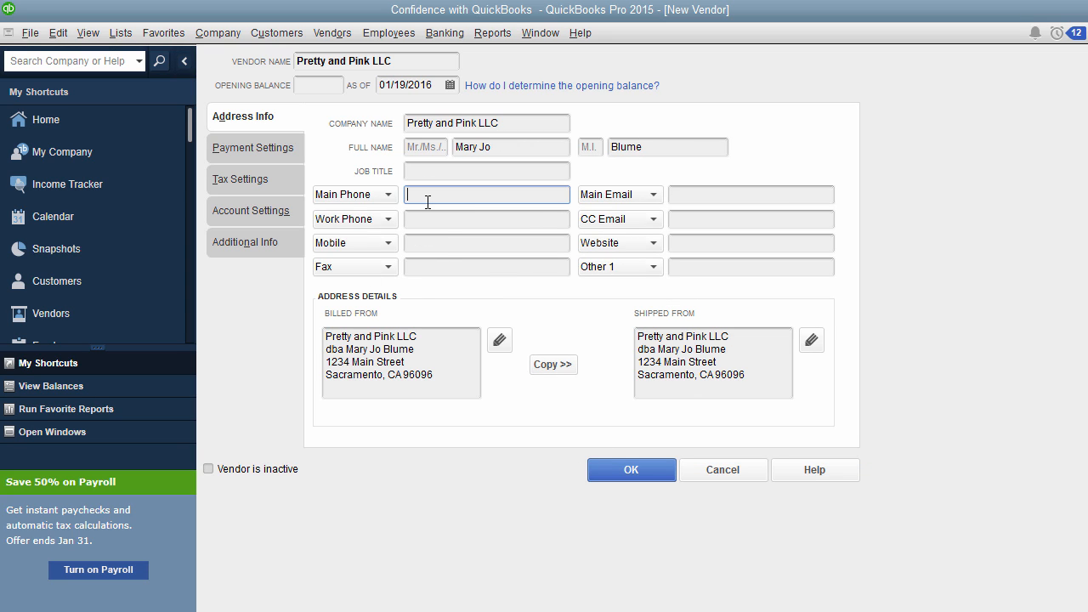
type("123-457.34567")
key("BackSpace")
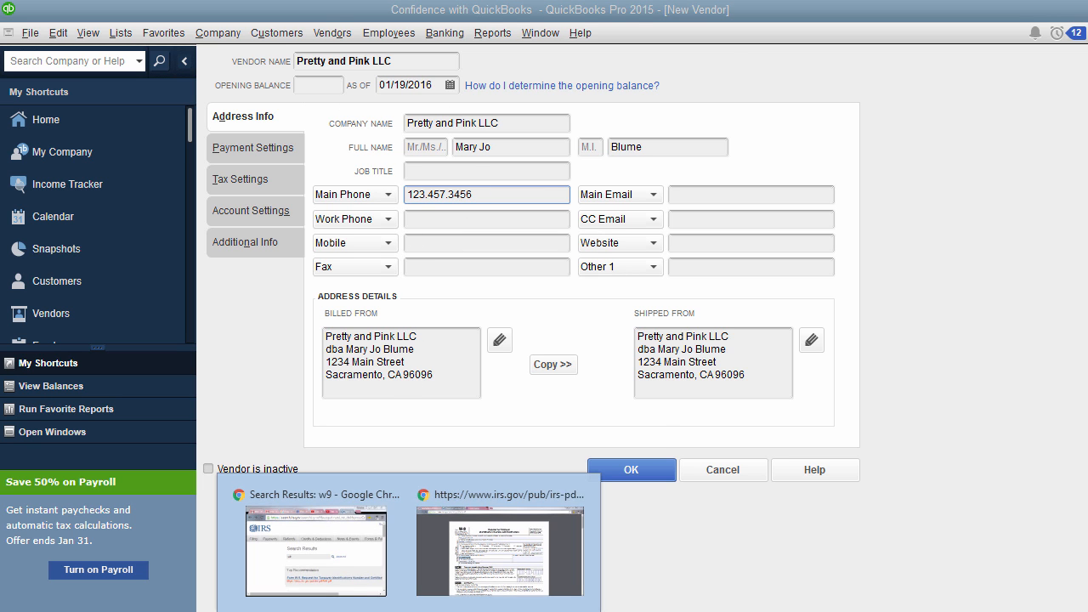
- Open the vendor's tax settings in QuickBooks and check the employer identification number on the W-9 in Chrome
left_click(505, 579)
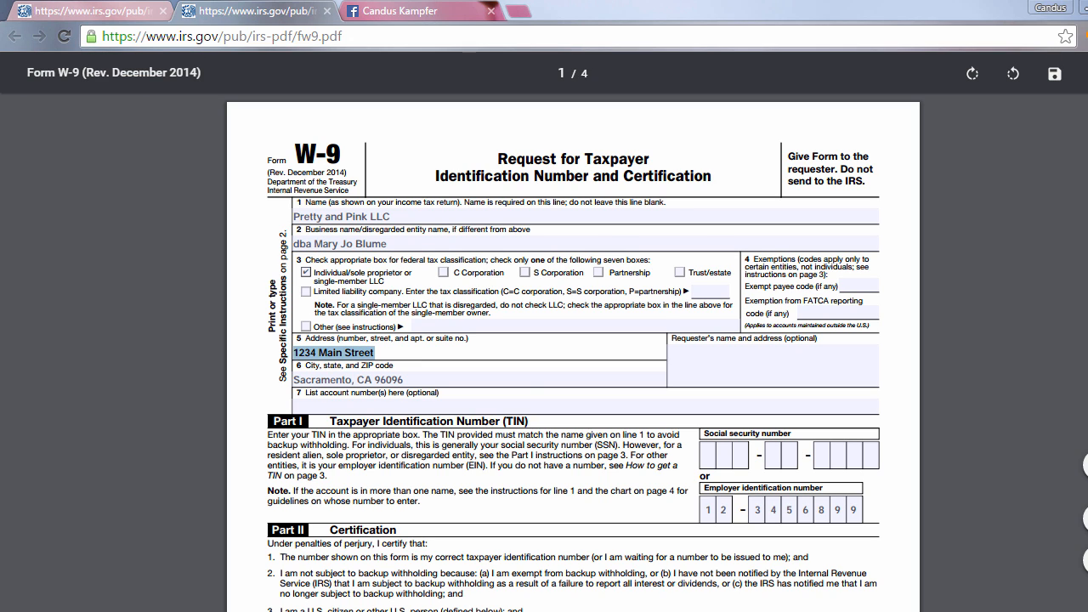
left_click(605, 602)
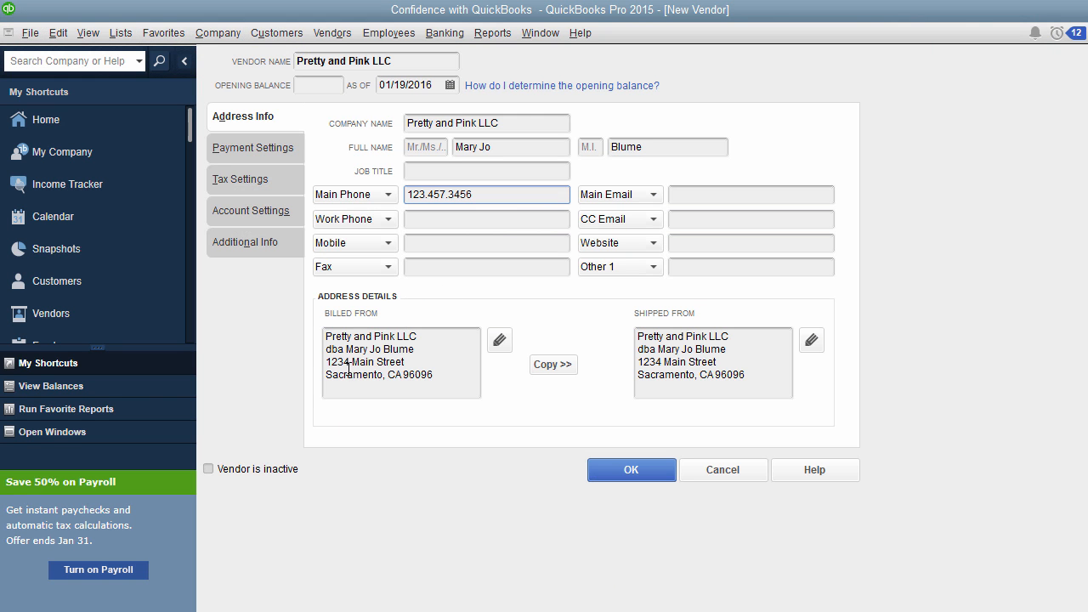
left_click(249, 179)
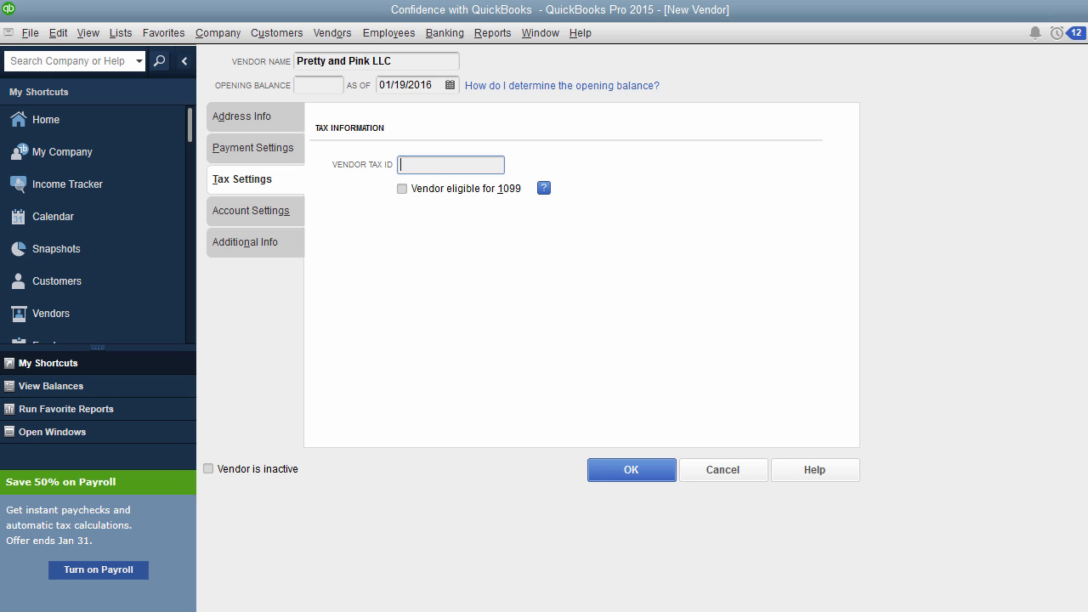
left_click(544, 515)
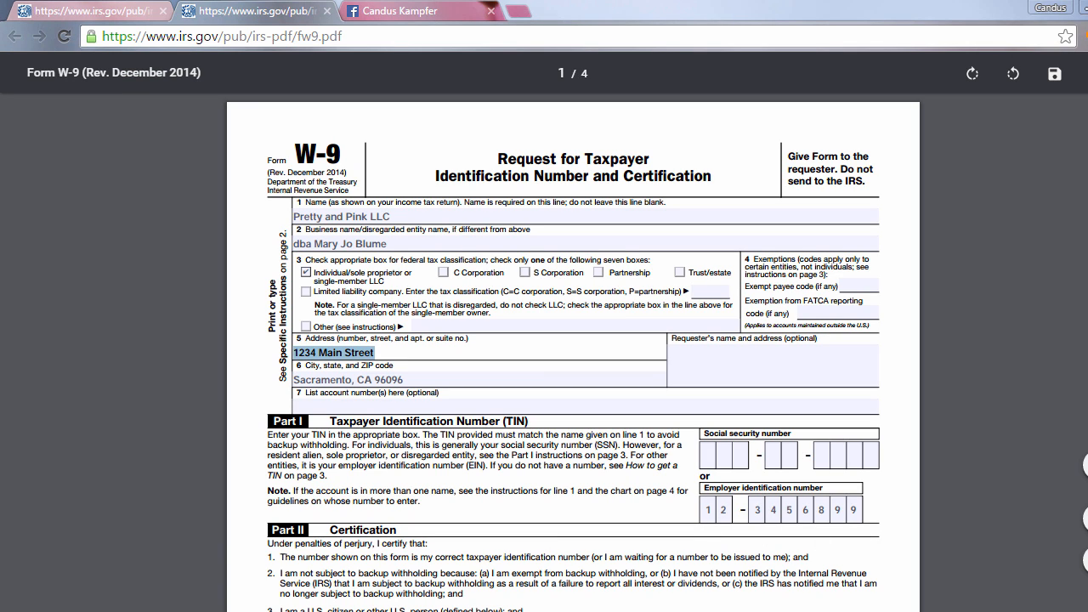
key("alt+Tab")
- Try to enter the vendor tax ID in QuickBooks and mark the vendor as eligible for 1099
type("12-678965439")
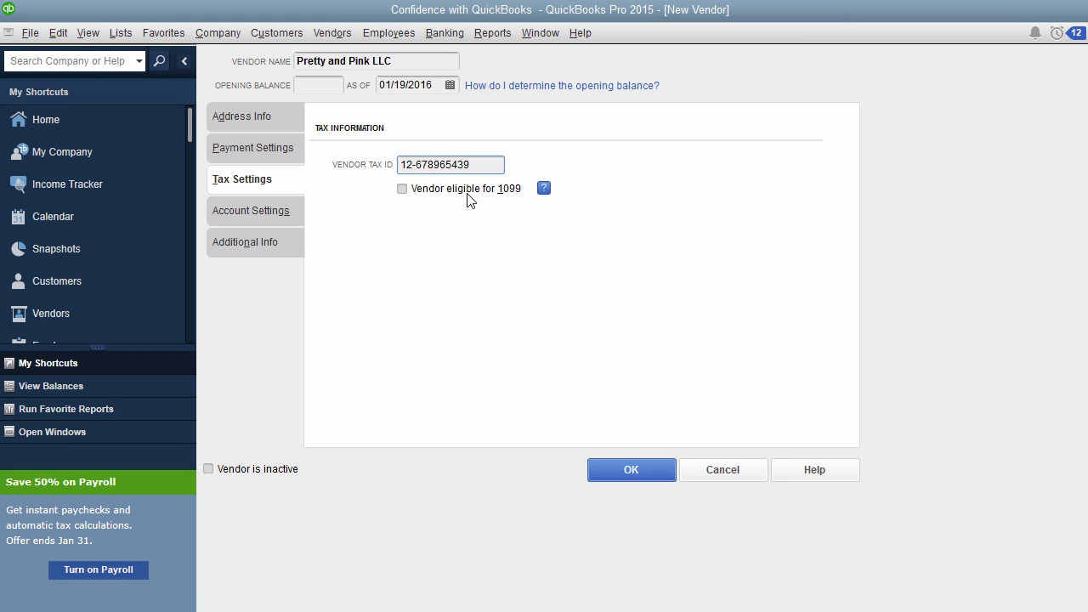
left_click(408, 193)
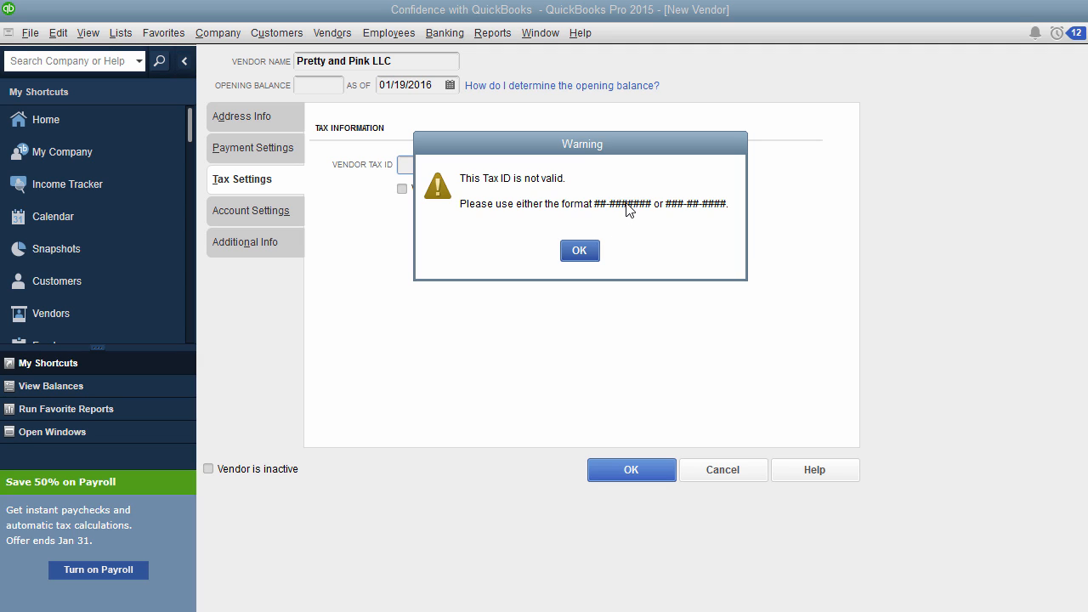
left_click(593, 248)
- Enter the vendor tax ID in the ##-####### format, mark the vendor eligible for 1099 and save the new vendor
type("12-9876543")
left_click(402, 190)
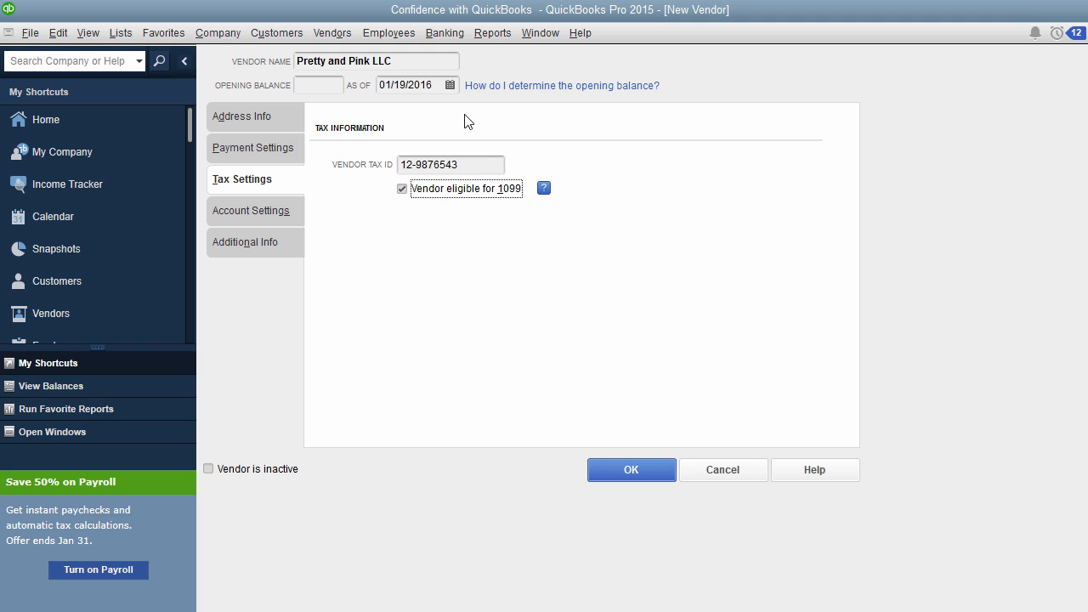
left_click(427, 61)
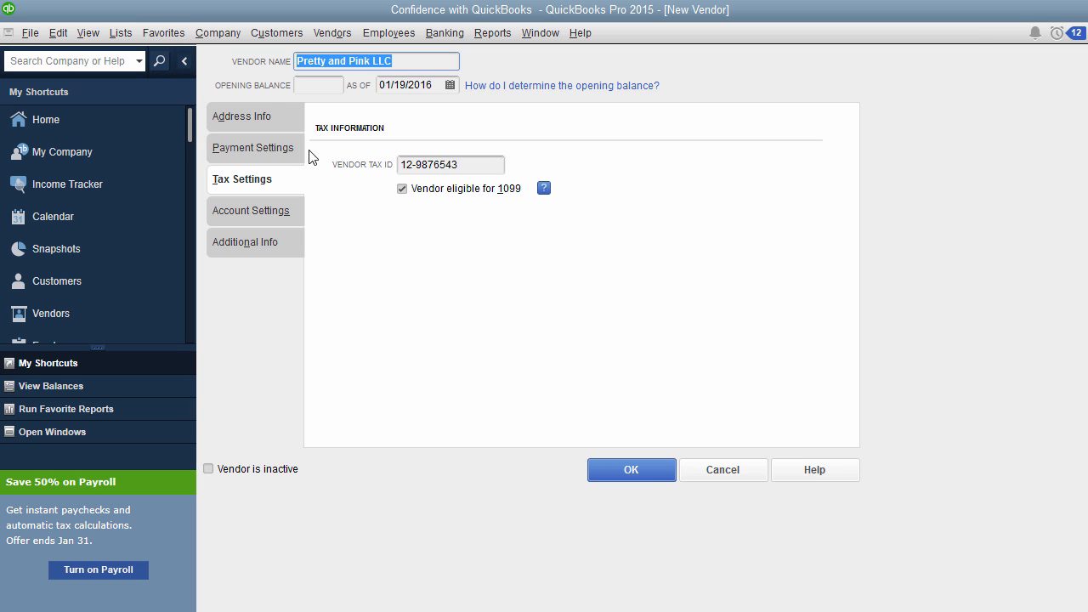
left_click(658, 471)
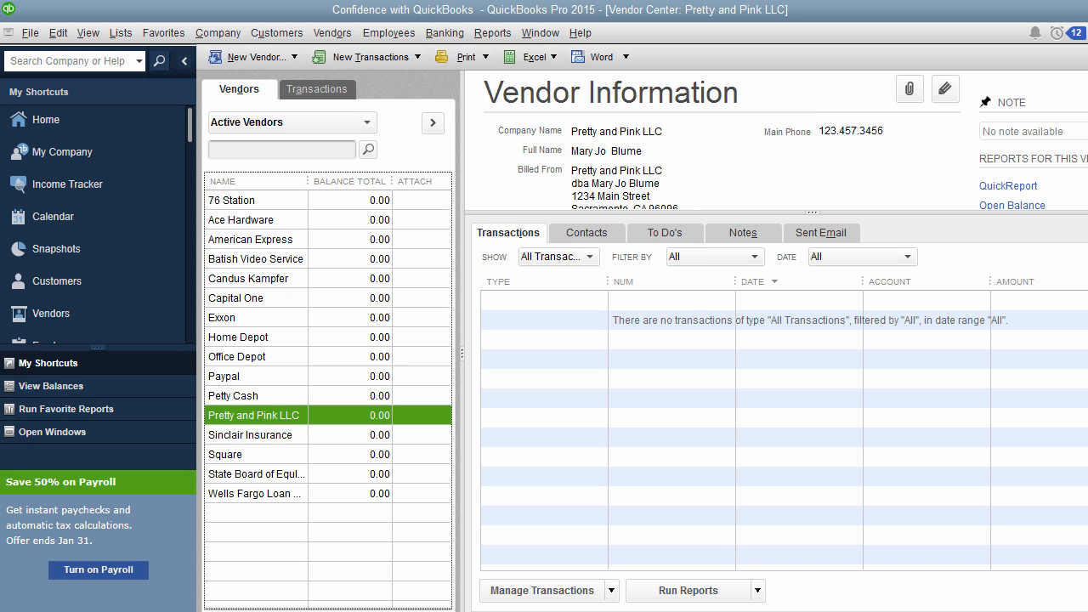
- Switch to the W-9 form in Chrome and review the name lines and taxpayer identification section
left_click(488, 578)
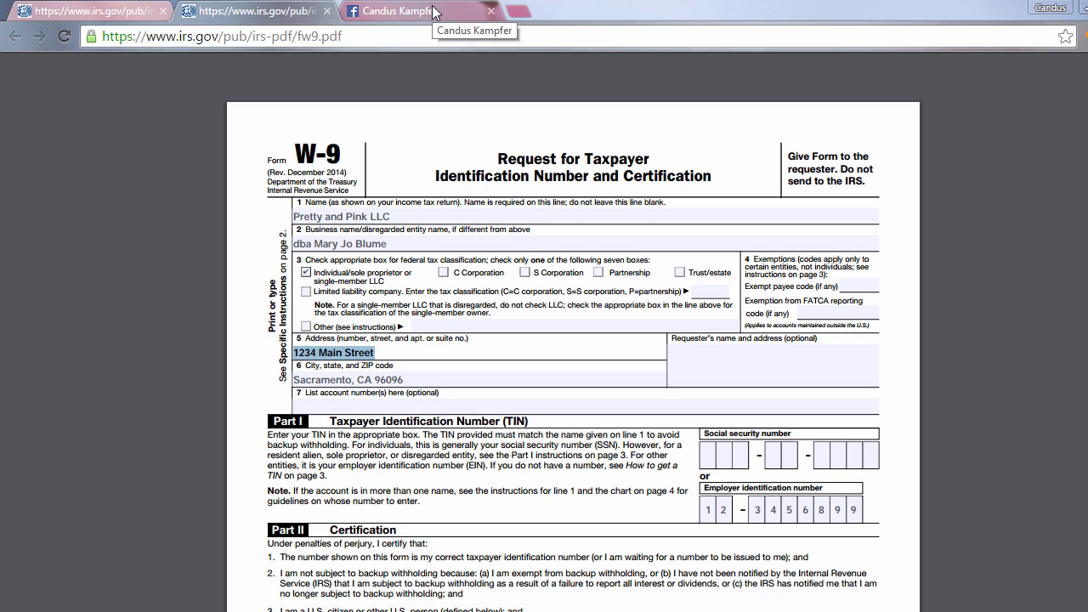
left_click(391, 216)
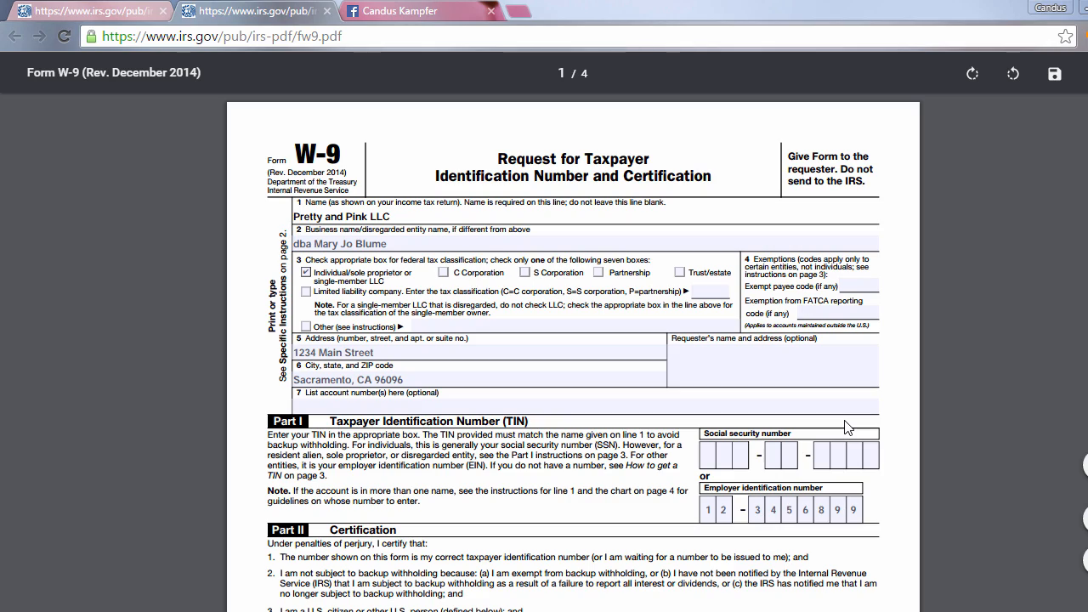
scroll(847, 427, "down", 4)
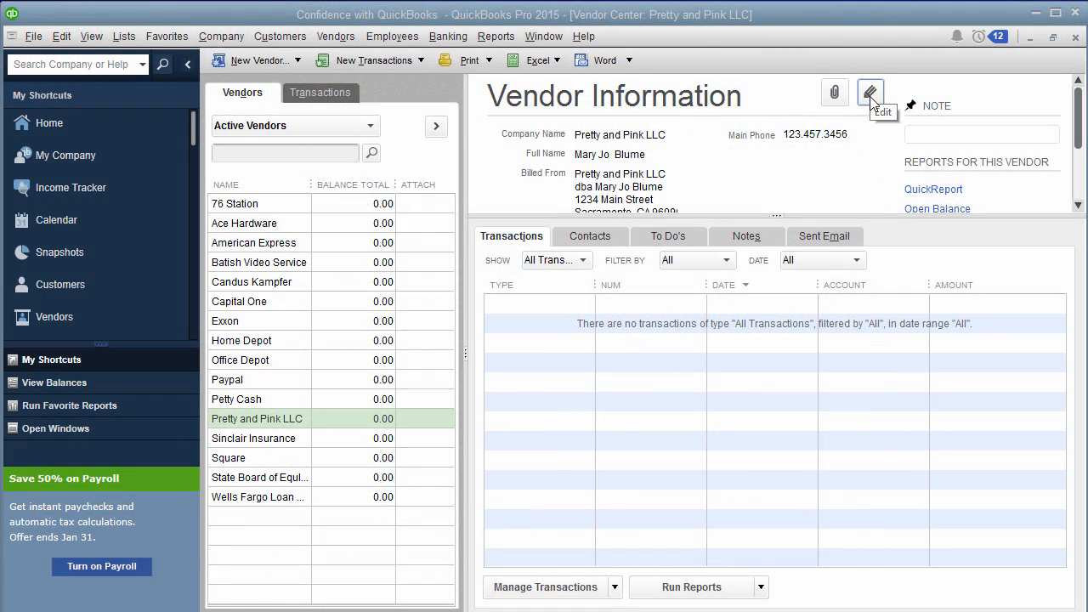
- Edit the Pretty and Pink LLC vendor in QuickBooks so checks print with the contact's full name, and save the change
left_click(871, 95)
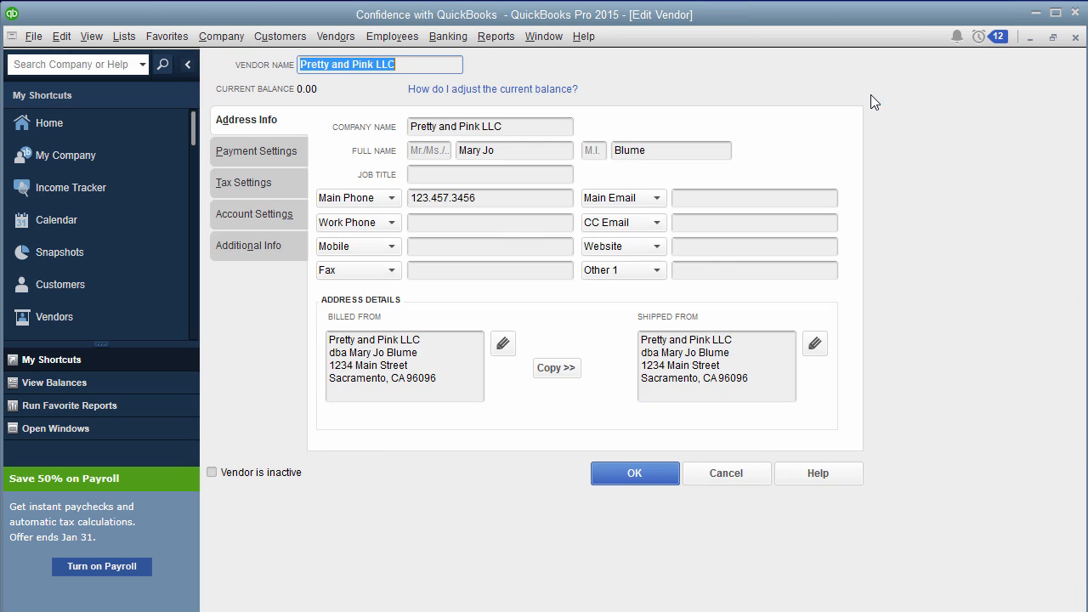
left_click(253, 154)
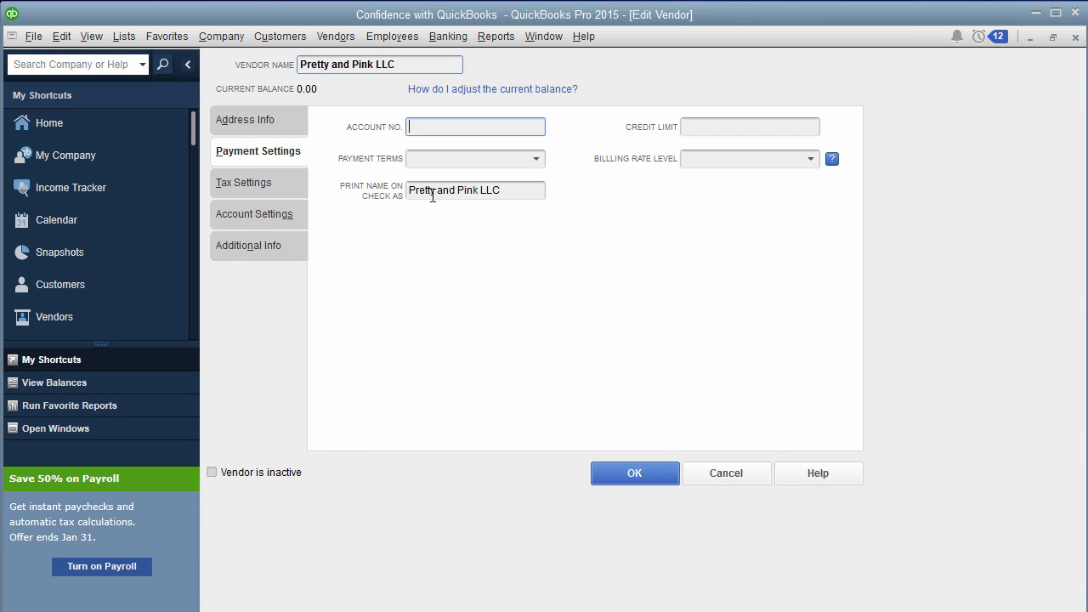
left_click_drag(526, 190, 357, 190)
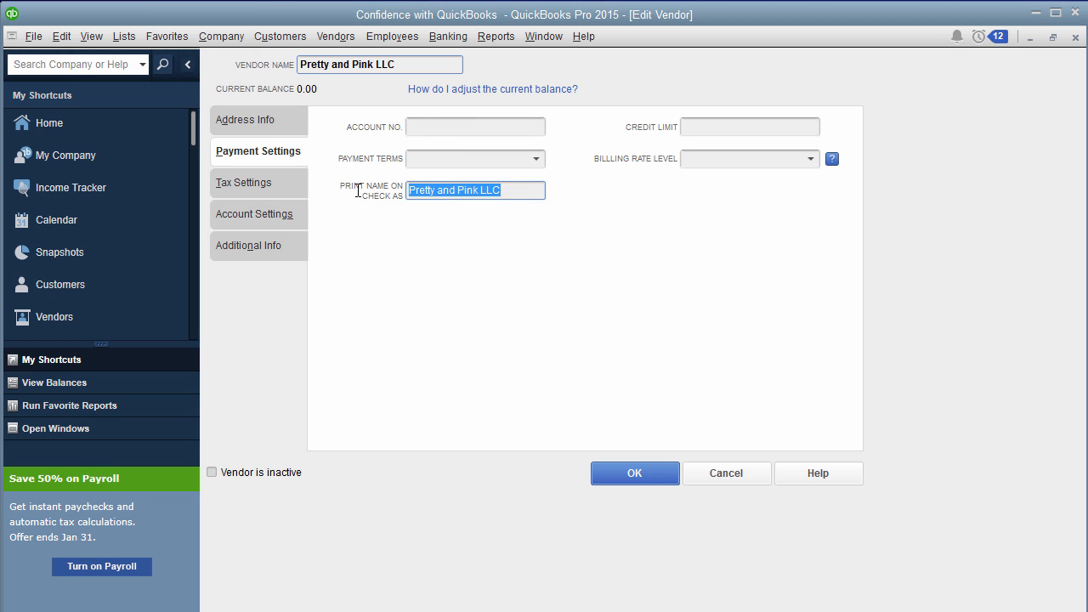
left_click(292, 121)
left_click(523, 151)
left_click_drag(523, 152, 213, 163)
key("ctrl+c")
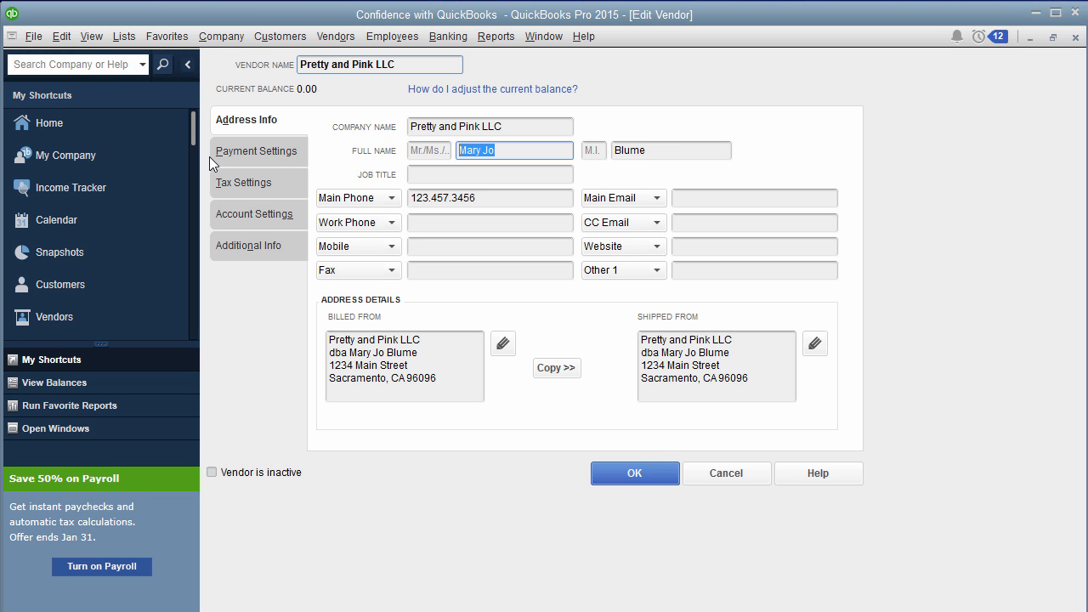
left_click(286, 155)
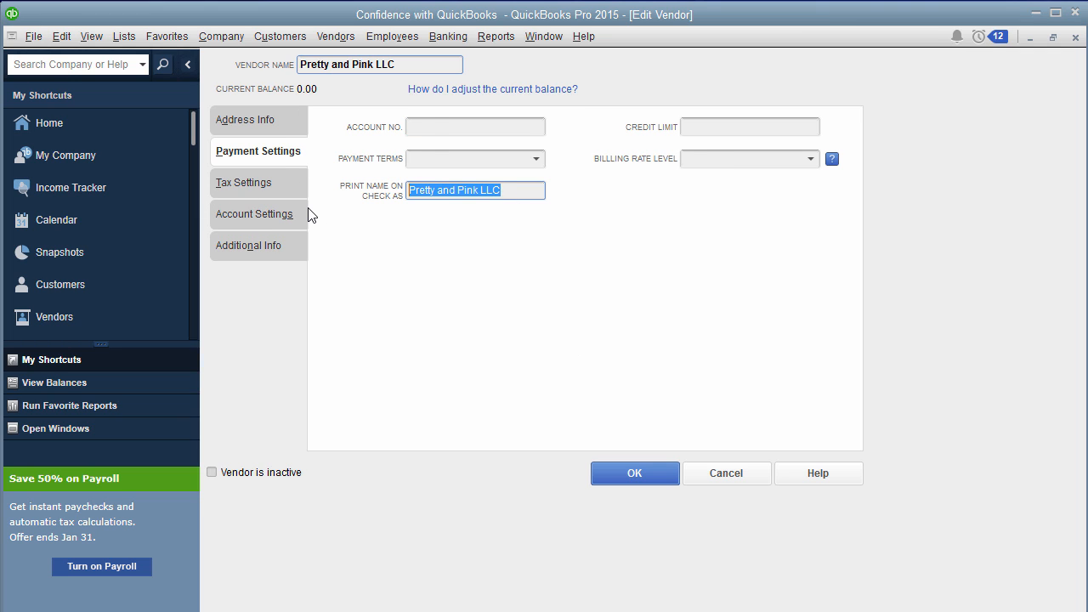
key("ctrl+v")
type("Blum")
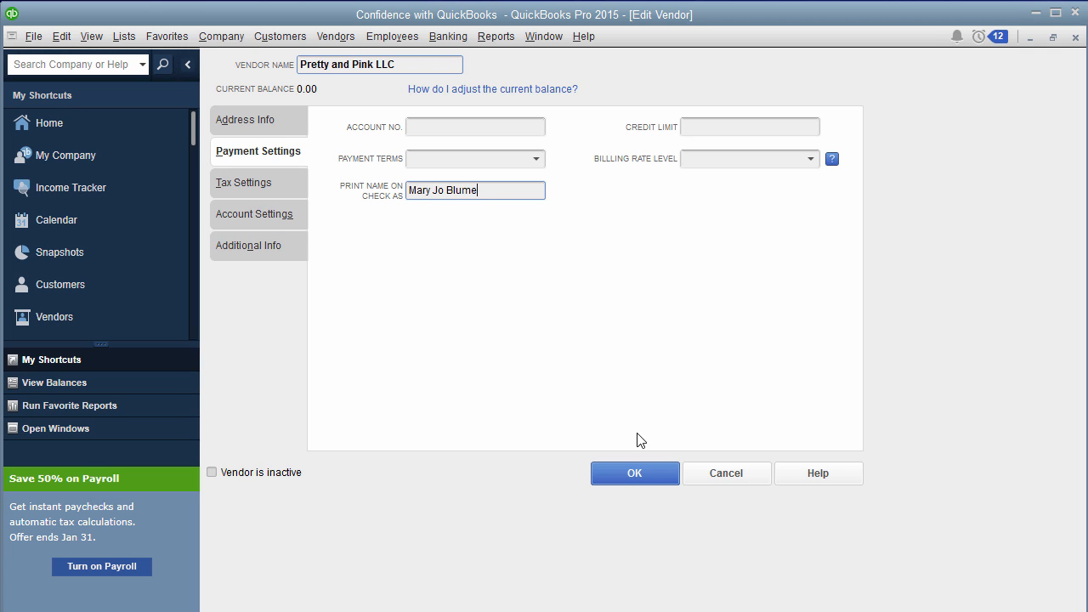
left_click(652, 474)
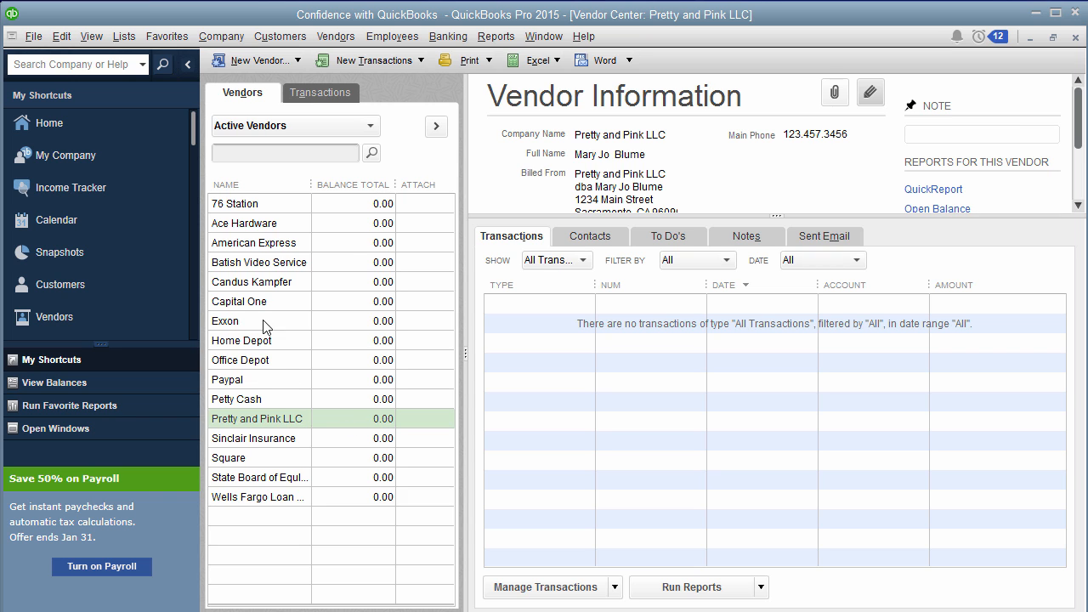
- Rename the Pretty and Pink LLC vendor to the contact's full name and save the record
left_click(870, 92)
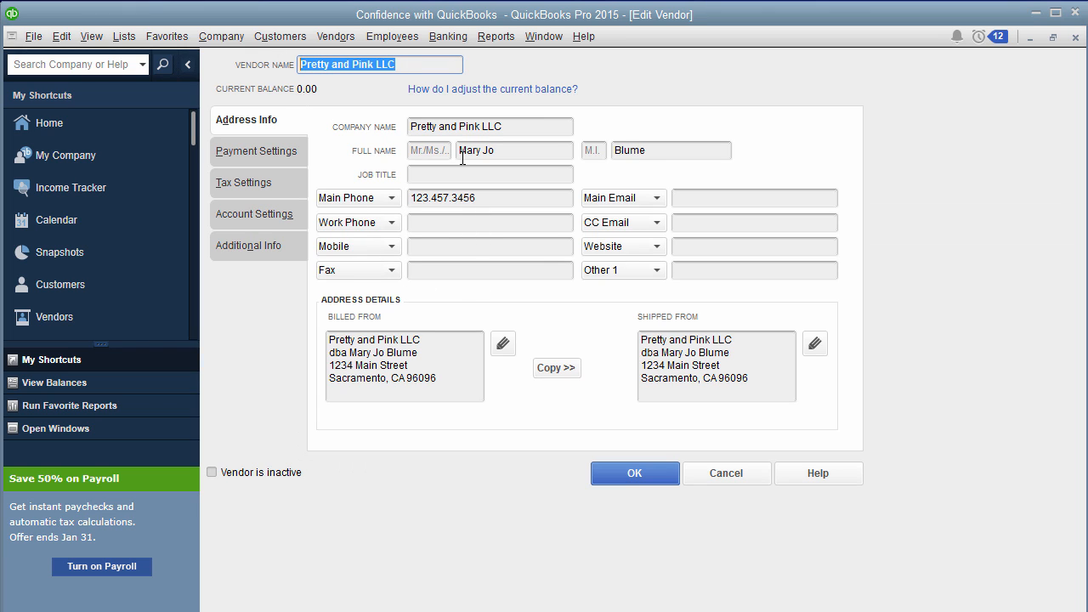
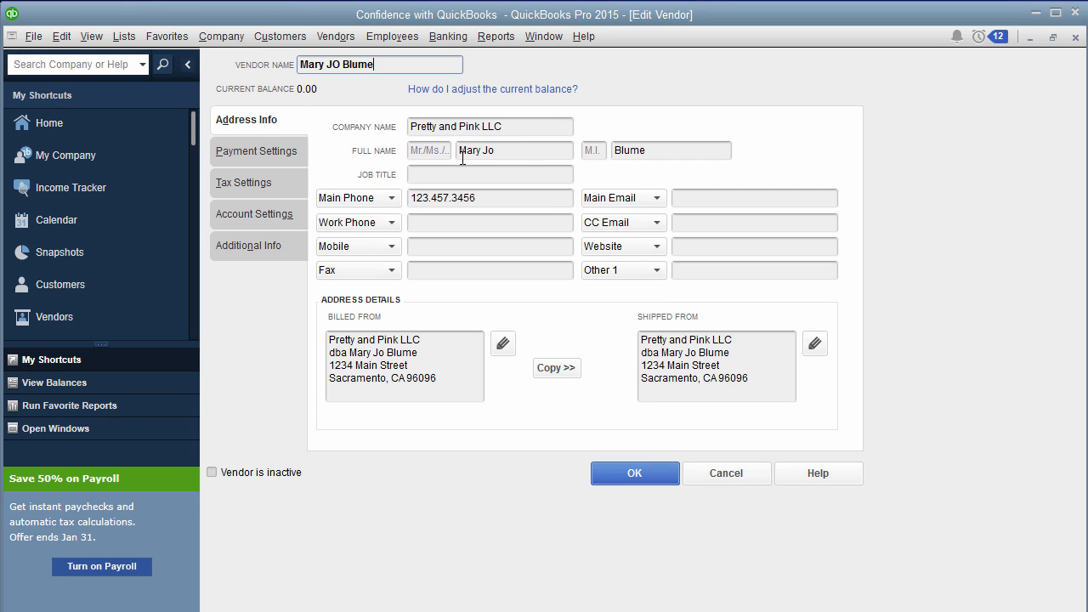
left_click(664, 484)
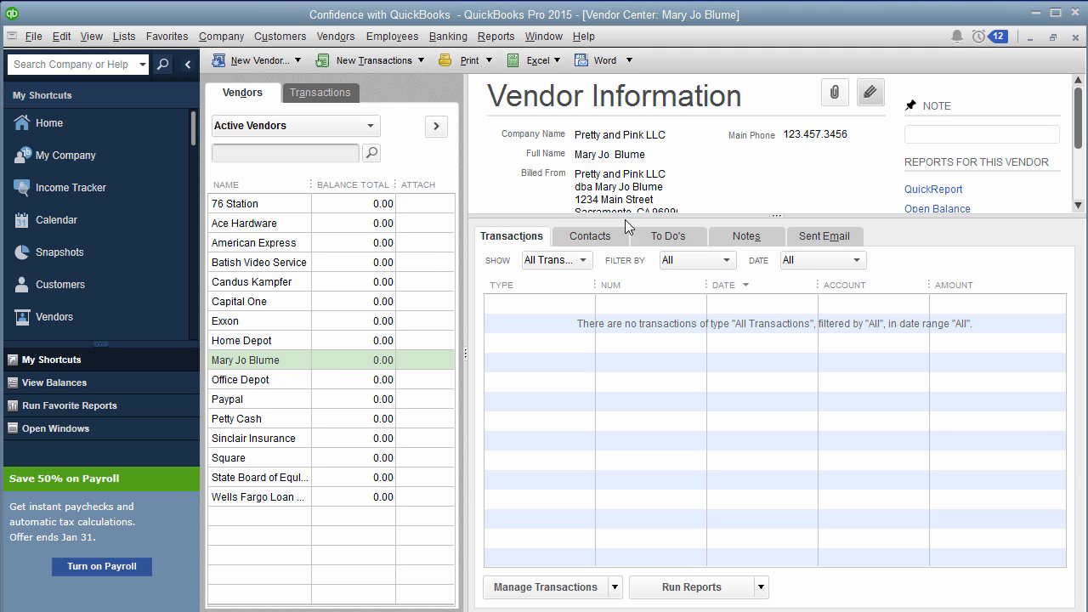
left_click(869, 93)
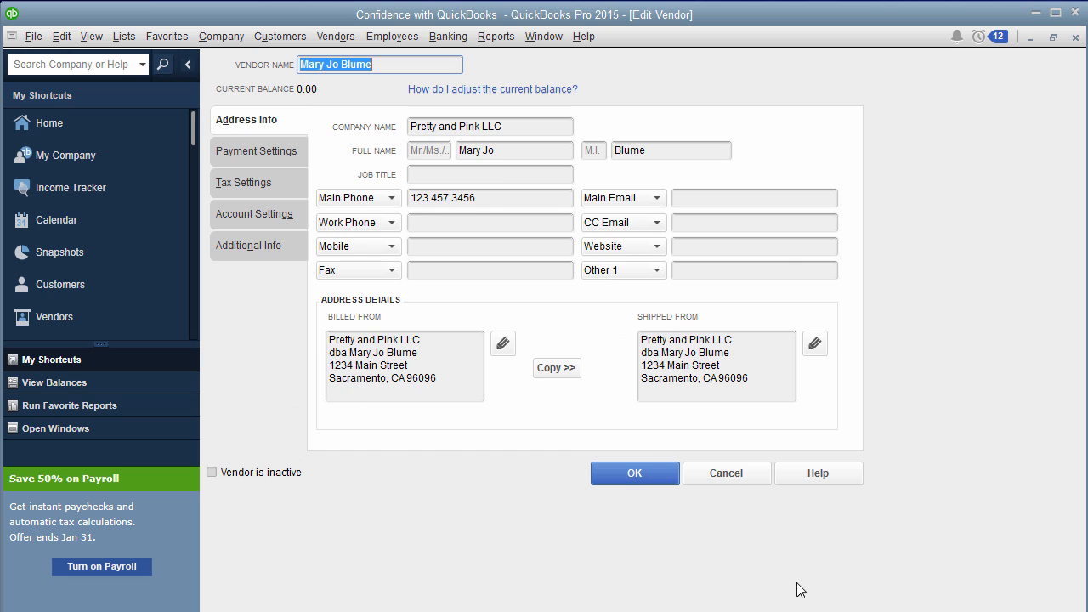
left_click(671, 474)
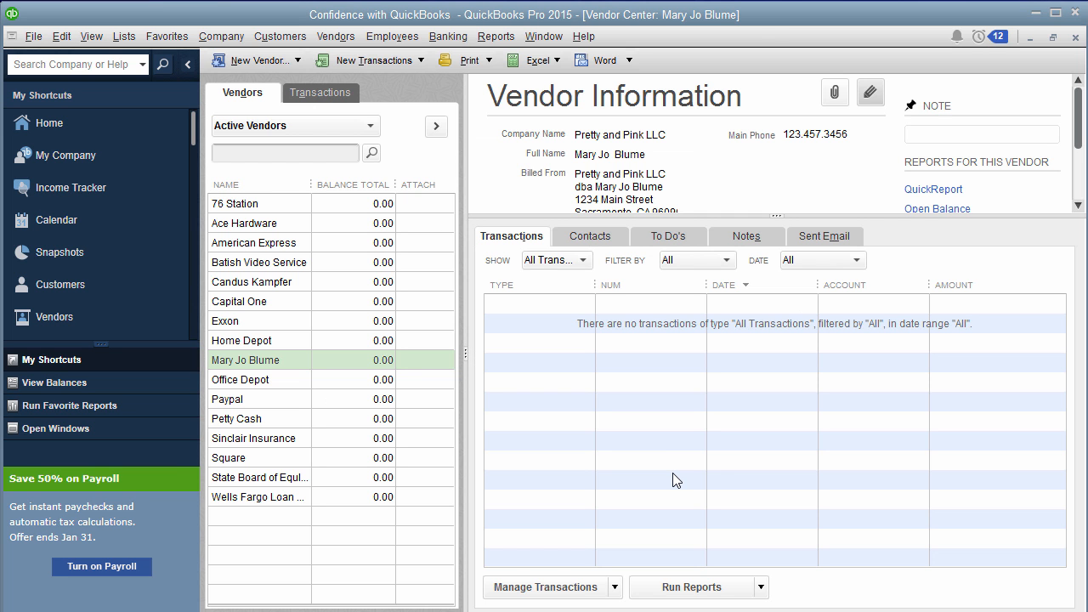